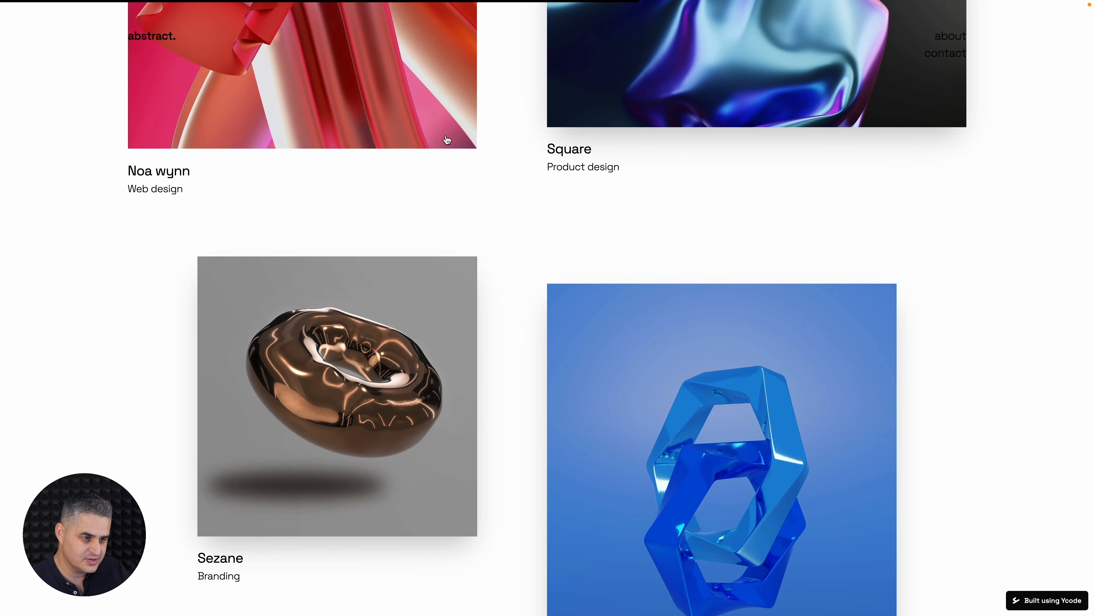
Look through the live homepage to examine how the four work items move while the page scrolls
scroll(513, 280, "down", 2)
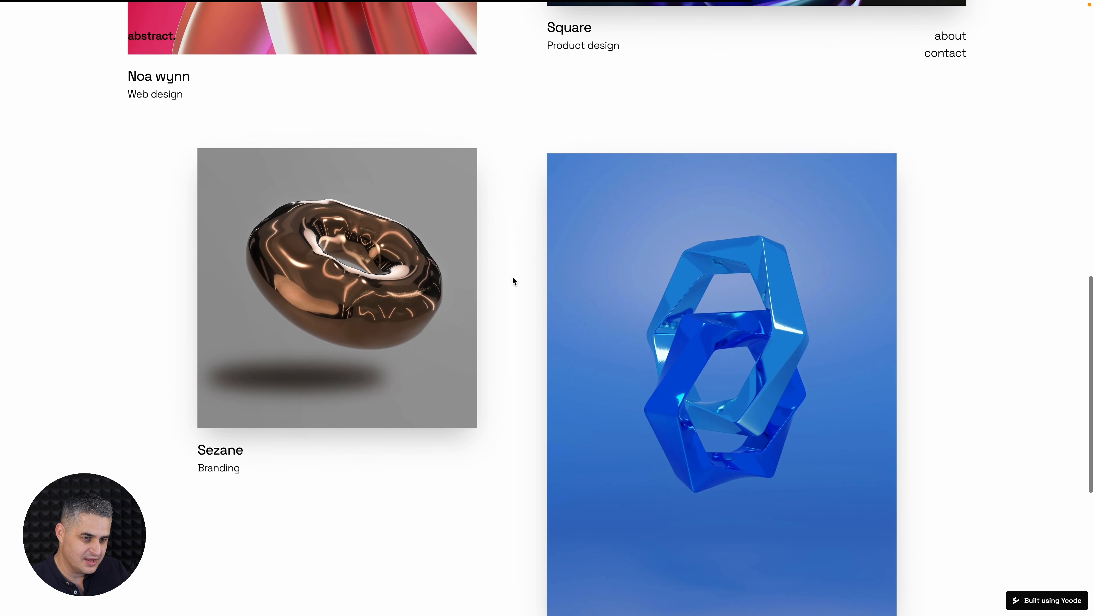
scroll(513, 280, "up", 5)
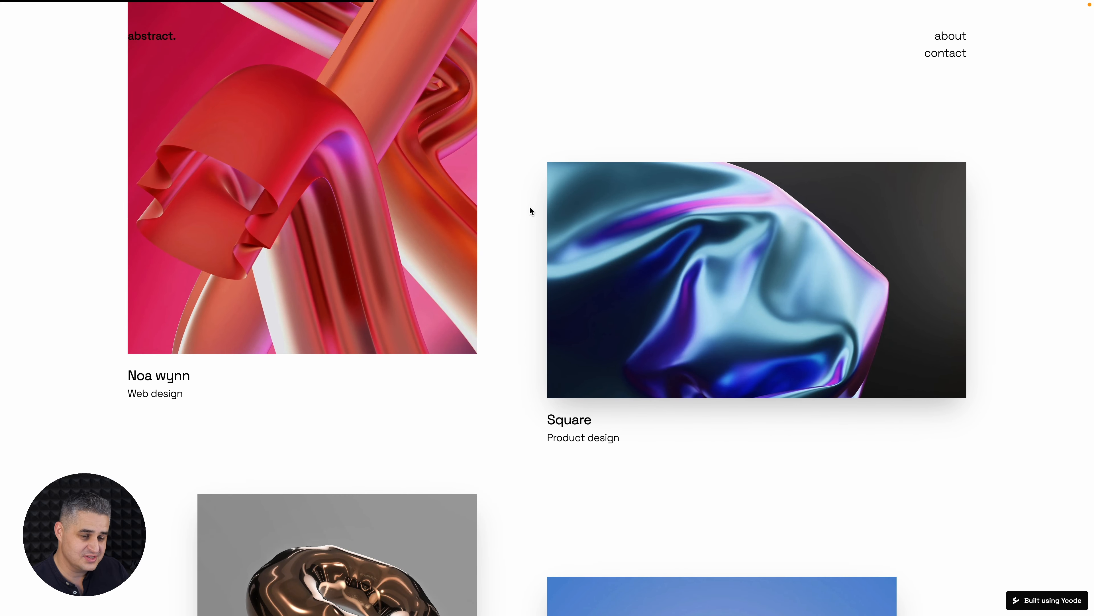
scroll(519, 228, "down", 7)
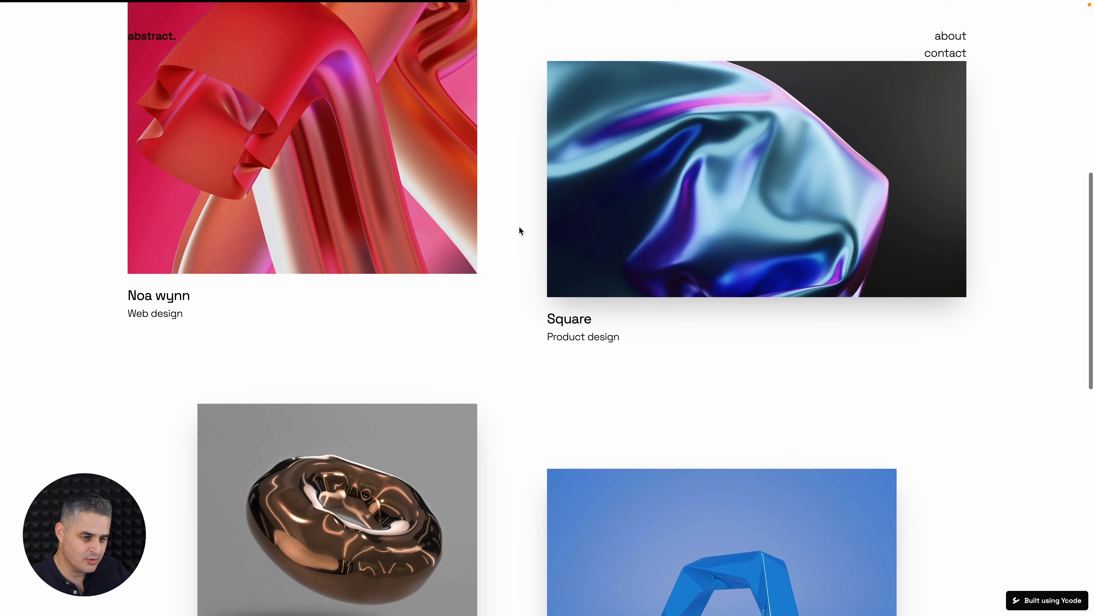
scroll(509, 251, "down", 3)
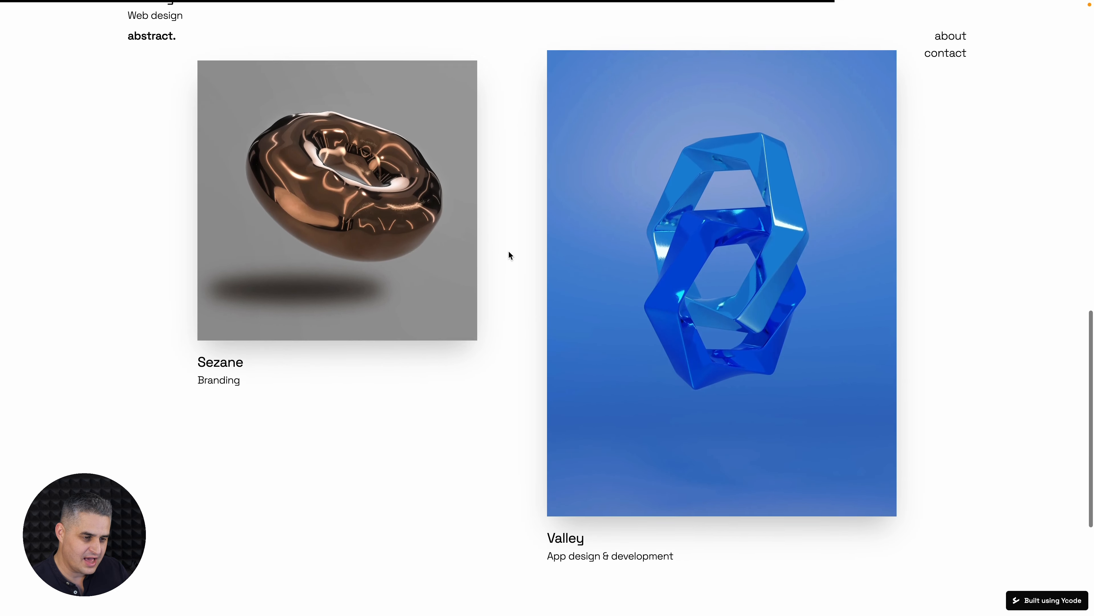
scroll(509, 252, "up", 7)
scroll(509, 255, "up", 5)
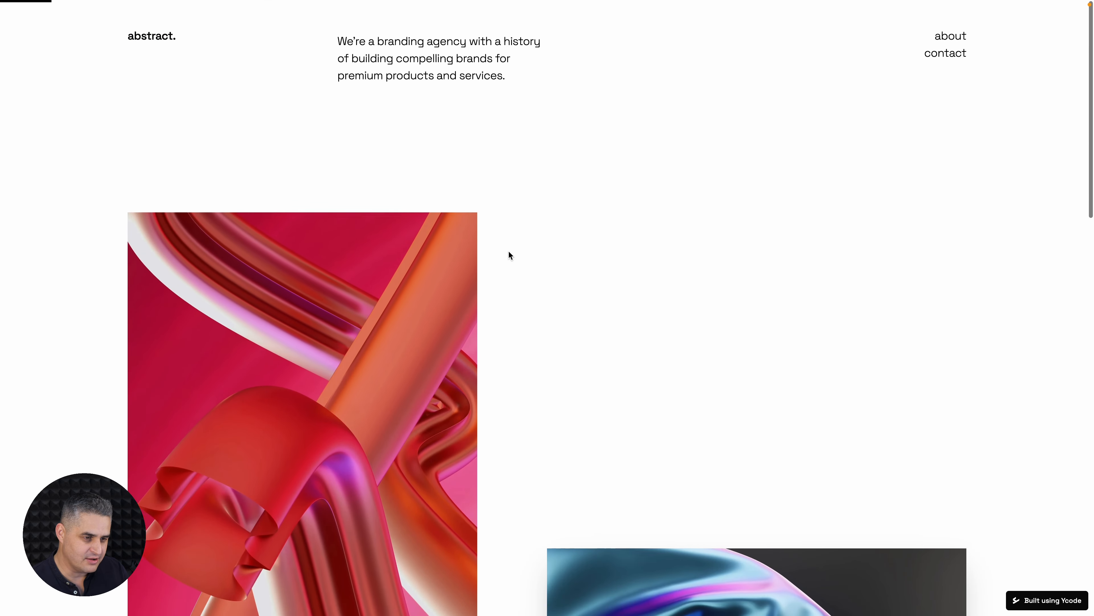
Return to the Ycode editor and remove the Move properties of Work 1, 2, 3 and 4 from the While scrolling animation
key("ctrl+shift+Tab")
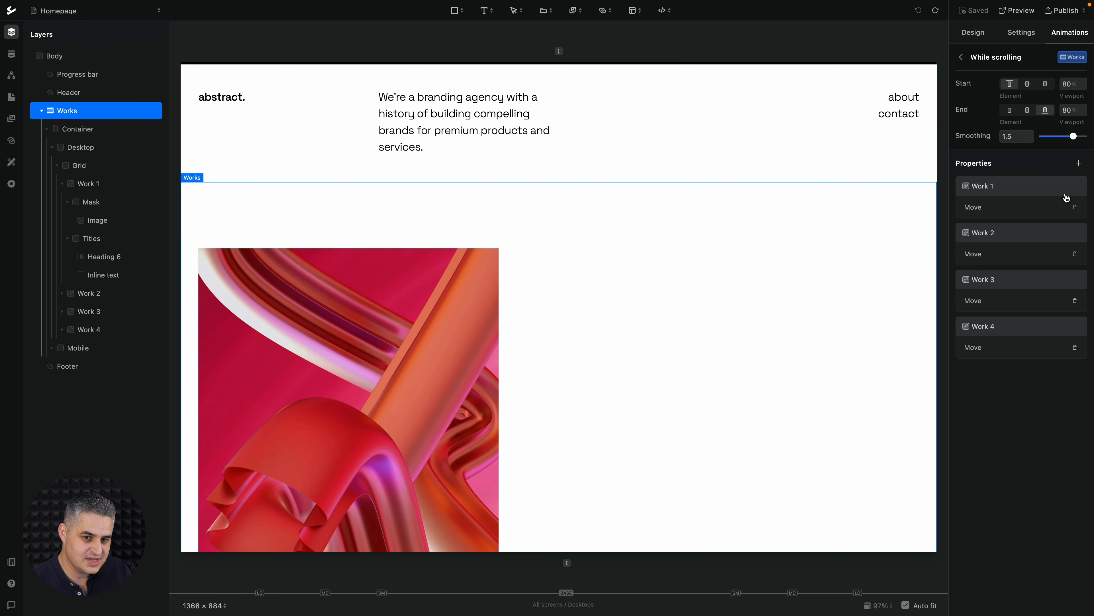
left_click(1075, 207)
left_click(1075, 207)
left_click(1075, 207)
left_click(1075, 207)
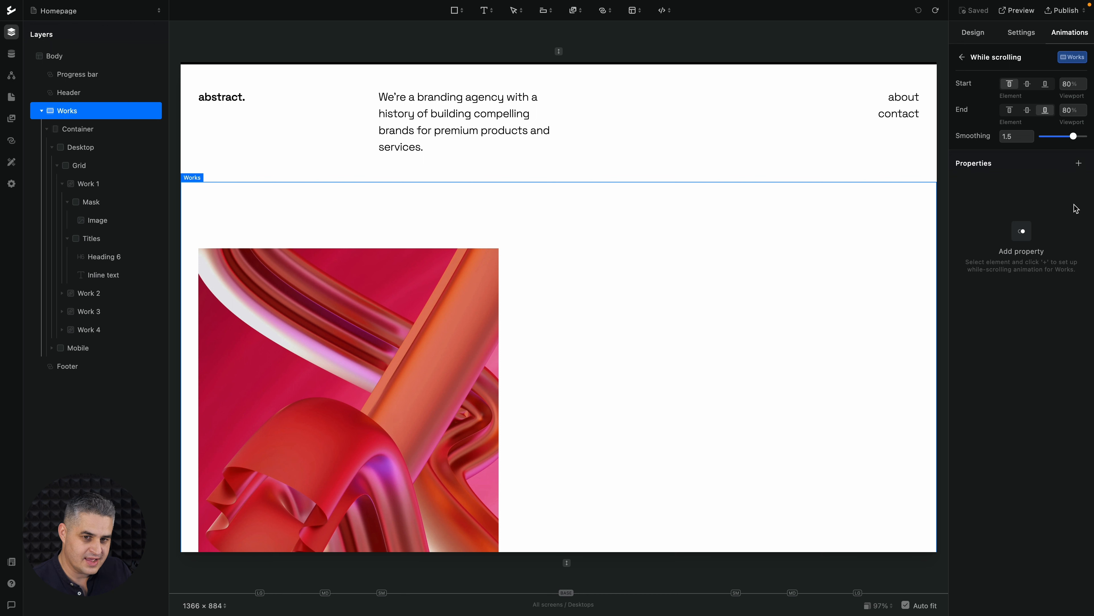
Delete the While scrolling animation from the Works section and save the page
left_click(961, 57)
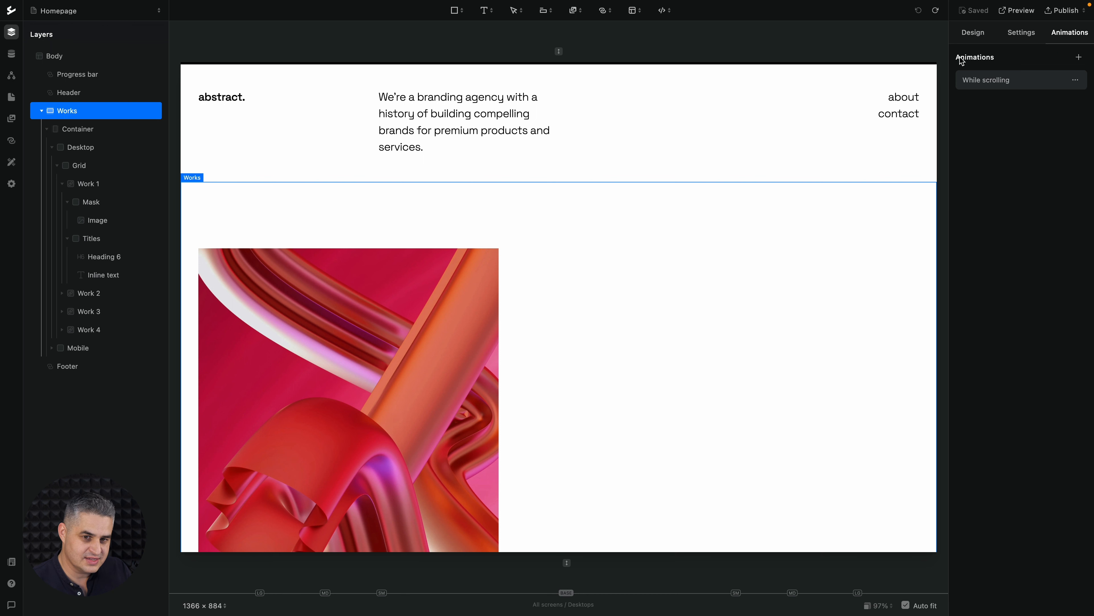
left_click(1077, 80)
left_click(1060, 85)
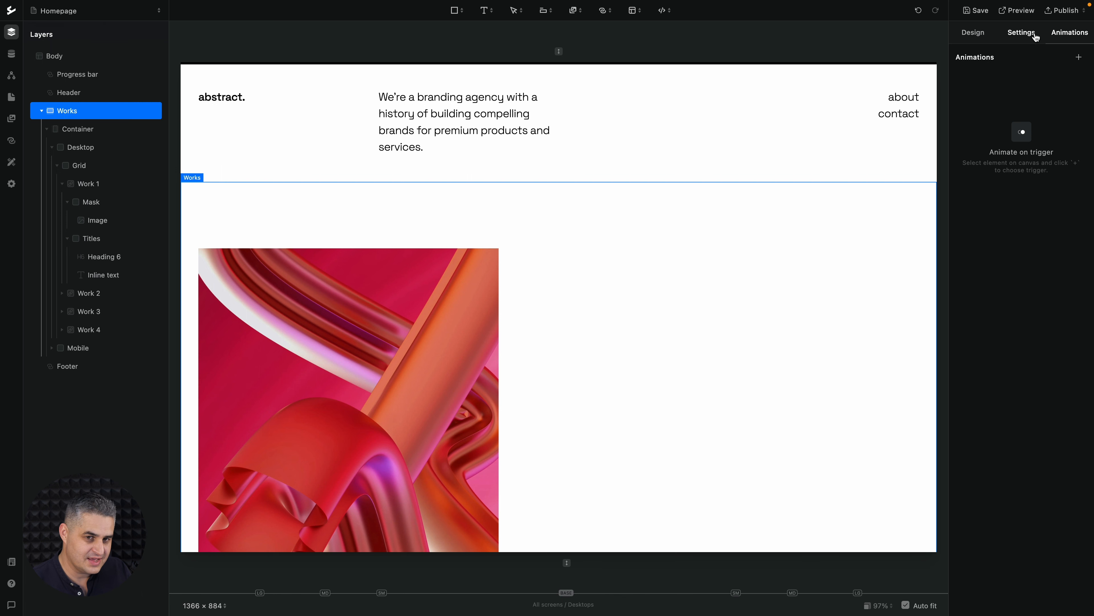
left_click(979, 9)
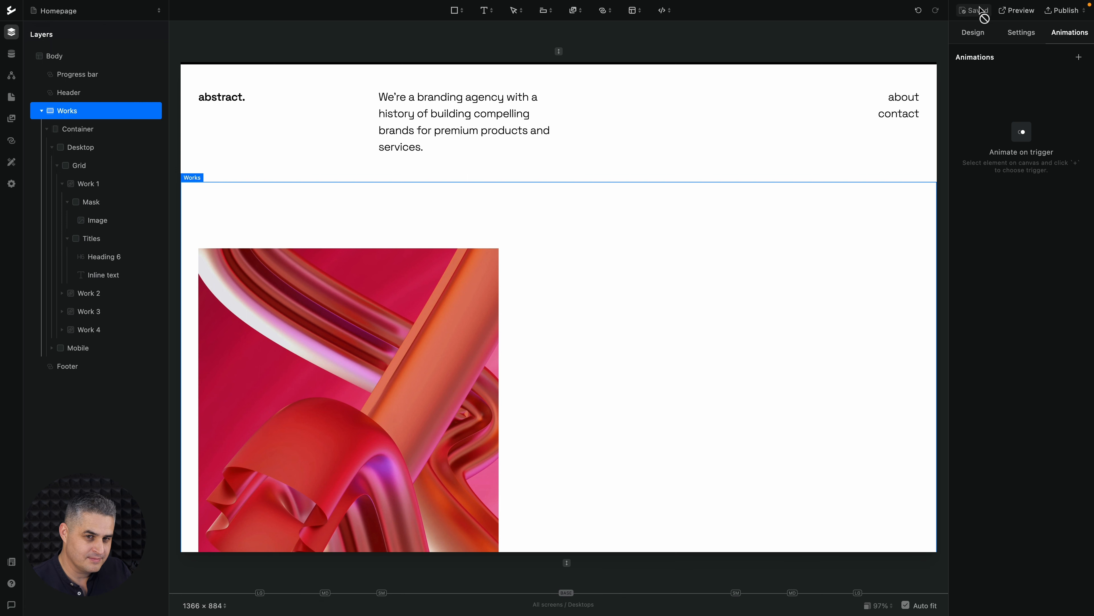
Preview the homepage and examine how the work items scroll without the animation
left_click(1024, 13)
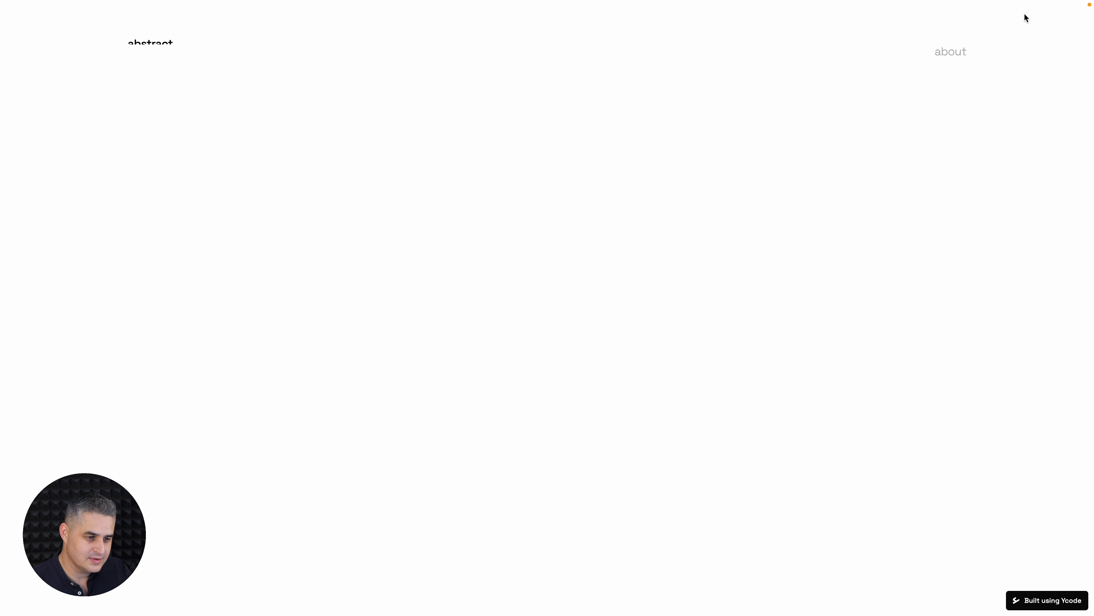
scroll(1012, 262, "down", 15)
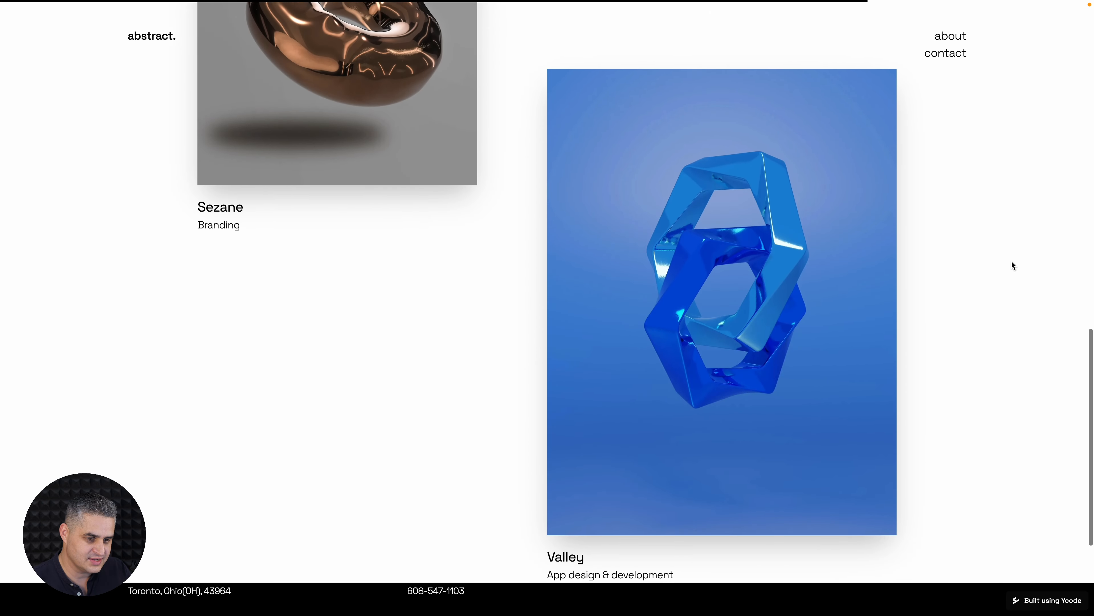
scroll(1012, 262, "up", 15)
scroll(1012, 264, "up", 3)
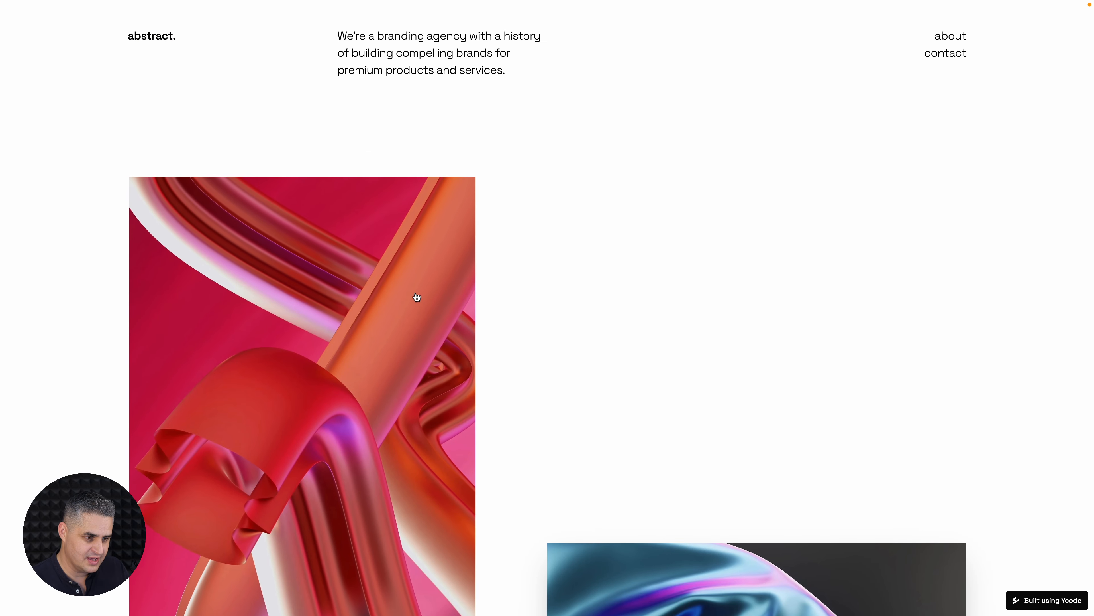
Back in the editor, add a While scrolling animation to the Works section and save the page
key("ctrl+shift+Tab")
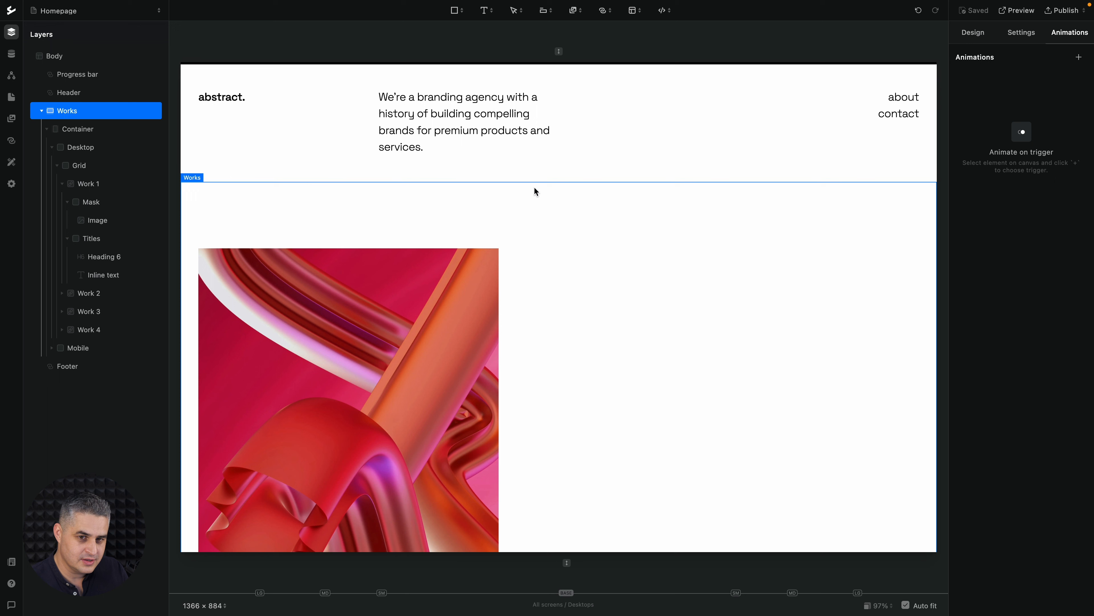
left_click(1080, 58)
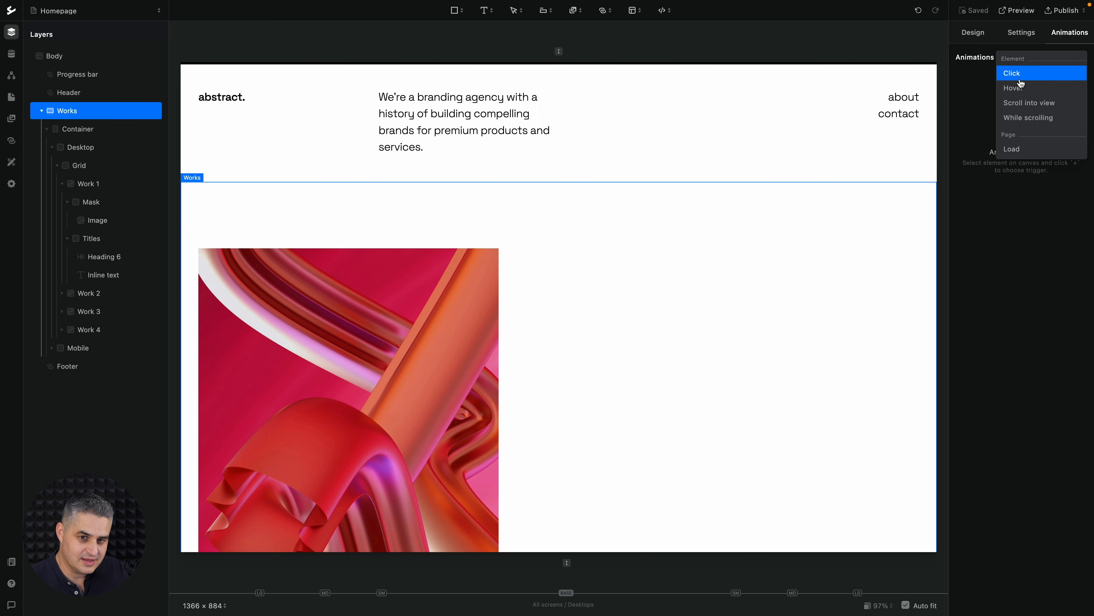
left_click(1019, 123)
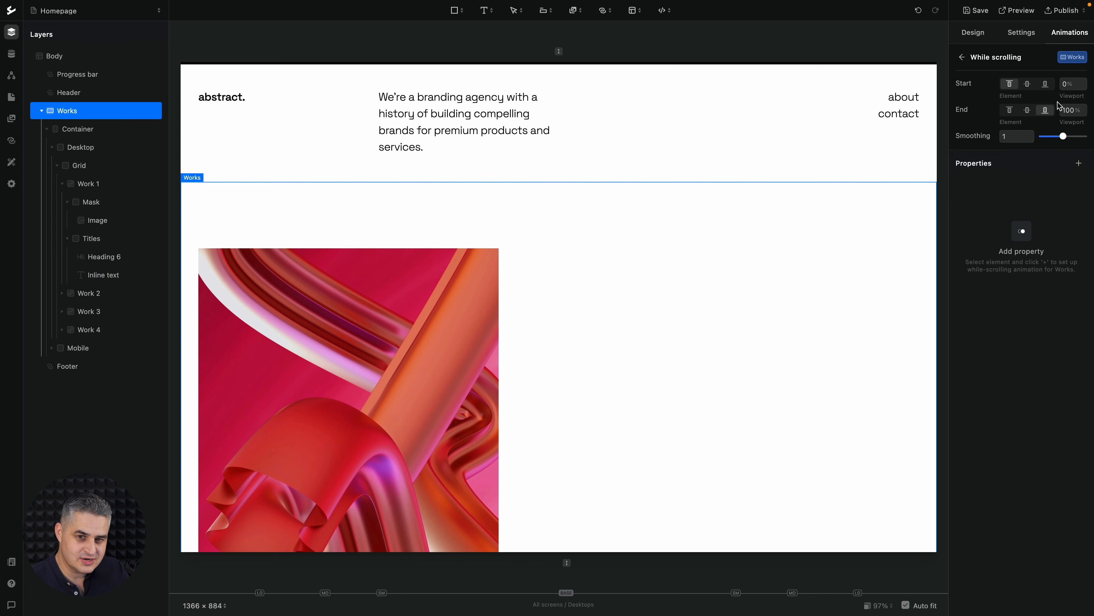
key("ctrl+s")
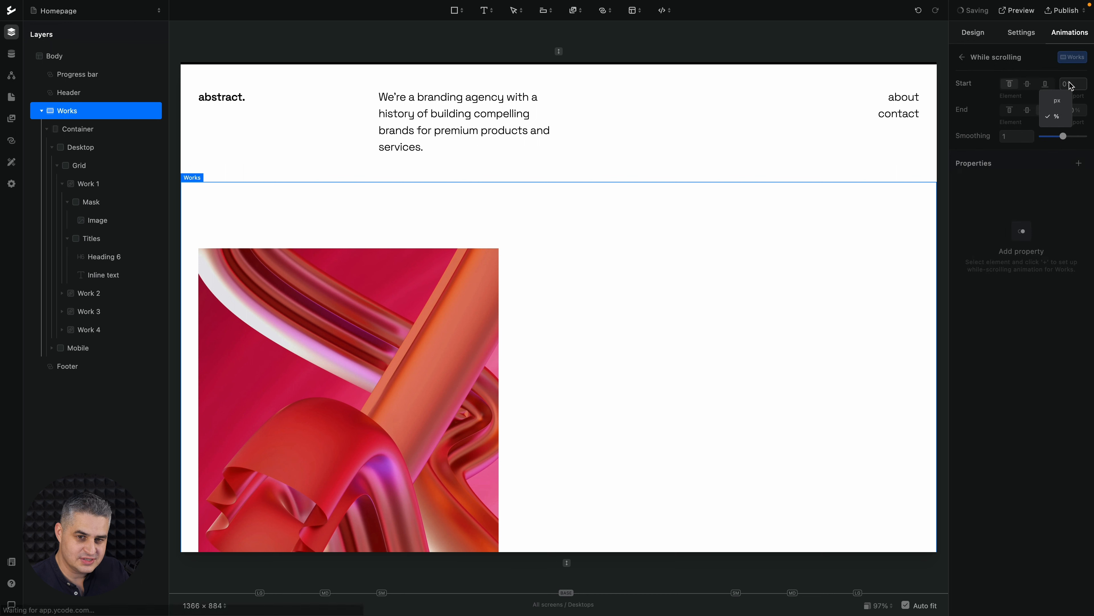
Set the Works scrolling animation's Start and End viewport positions to 80% each
left_click(1070, 85)
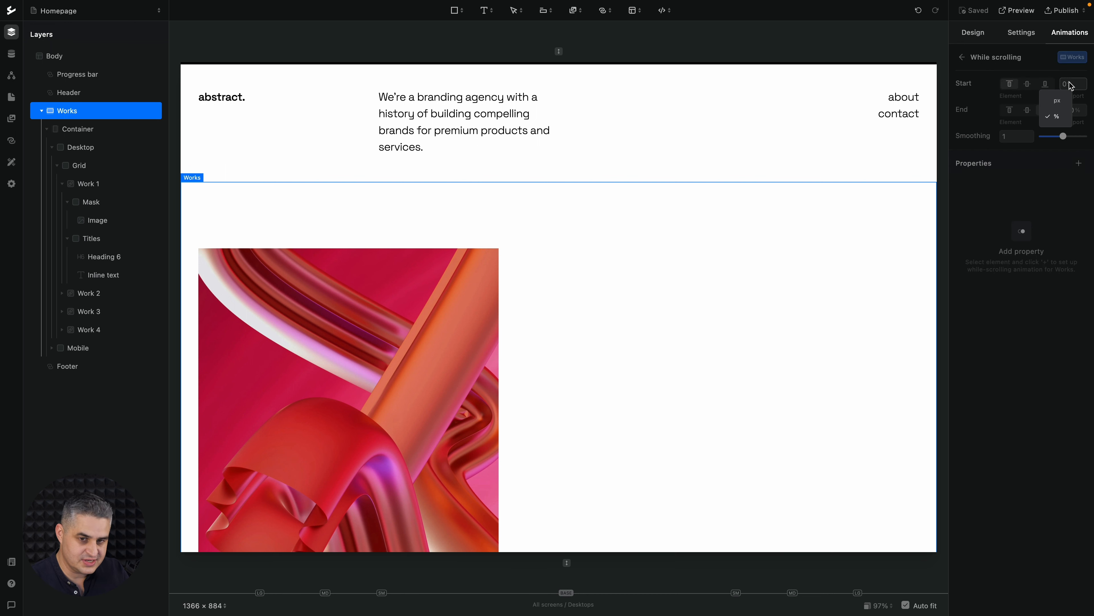
type("80")
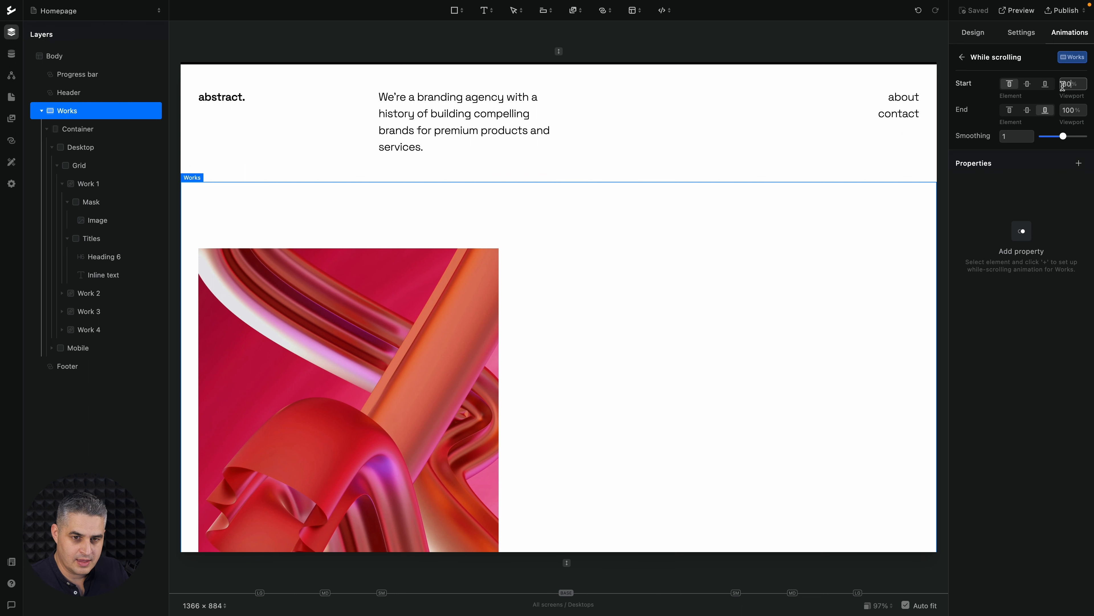
left_click(1071, 110)
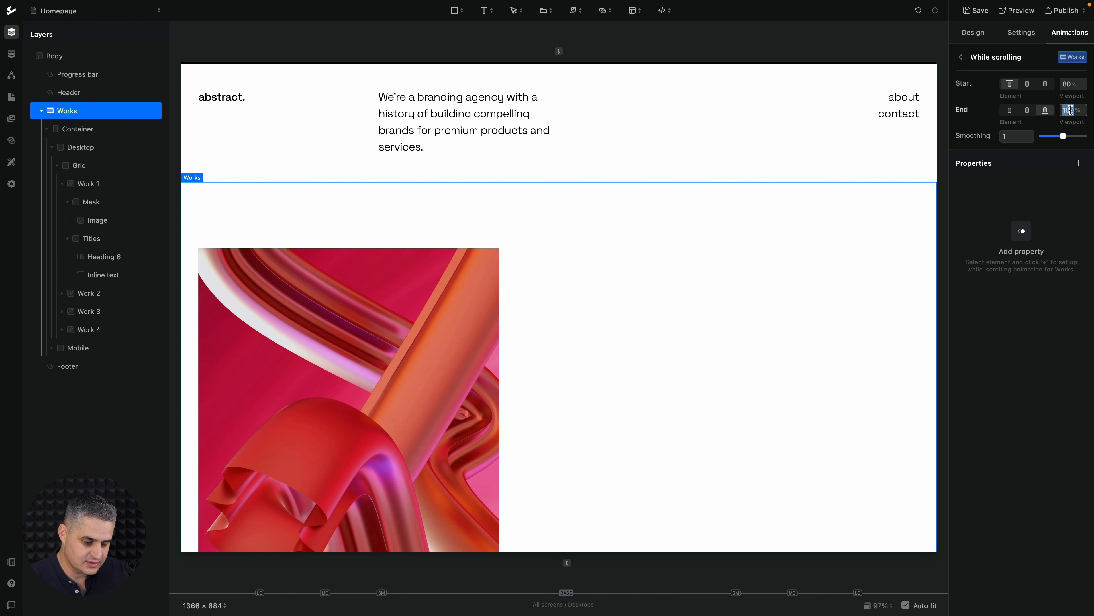
type("80")
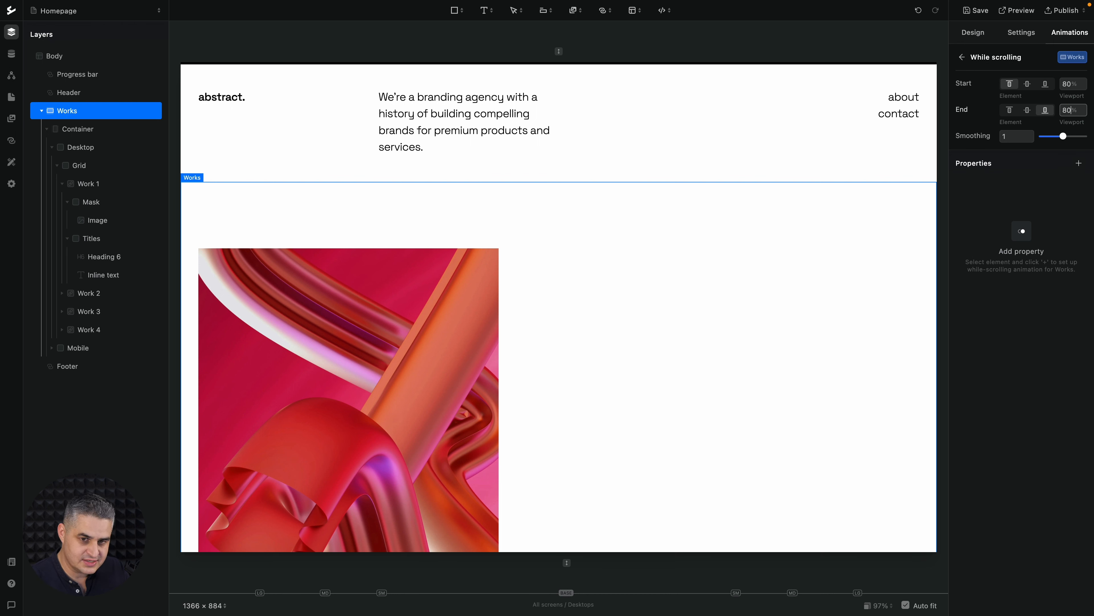
key("Return")
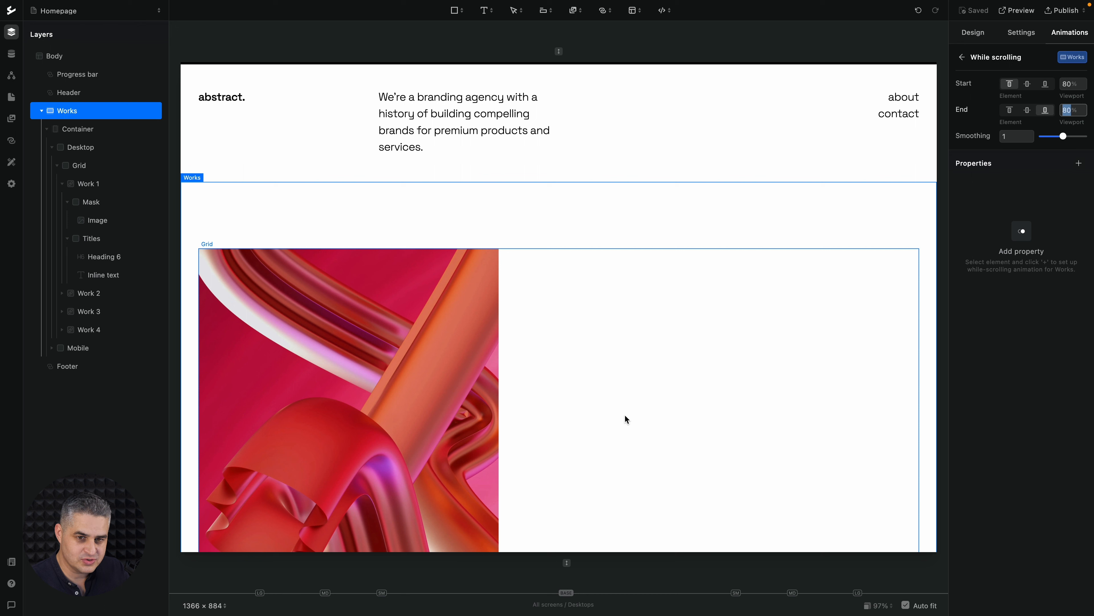
left_click(971, 192)
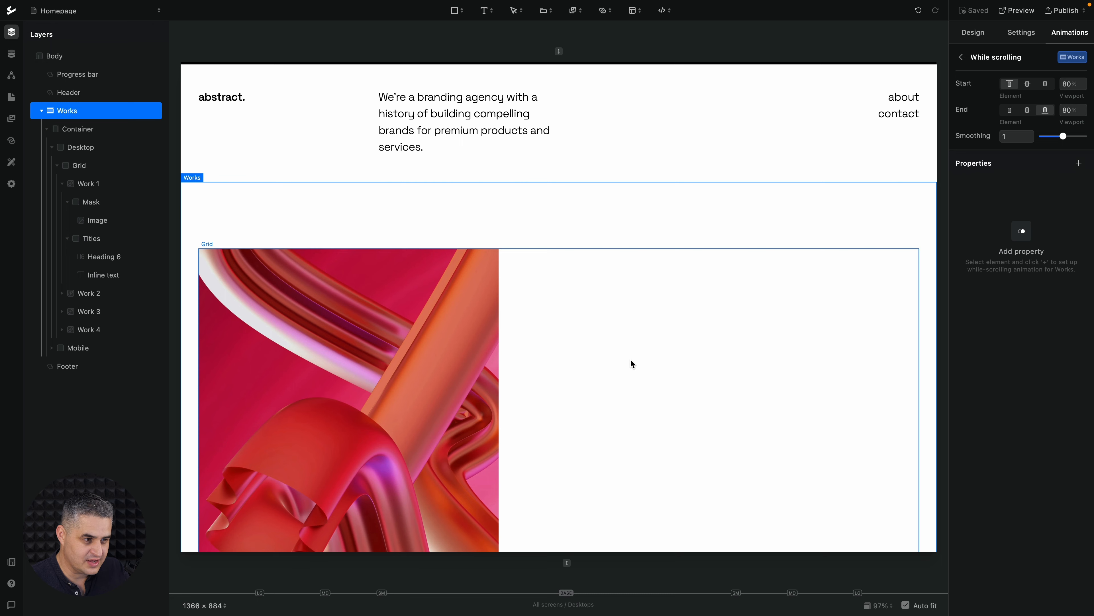
Examine the Works section on the canvas from its beginning down to its end at the footer
scroll(910, 233, "down", 3)
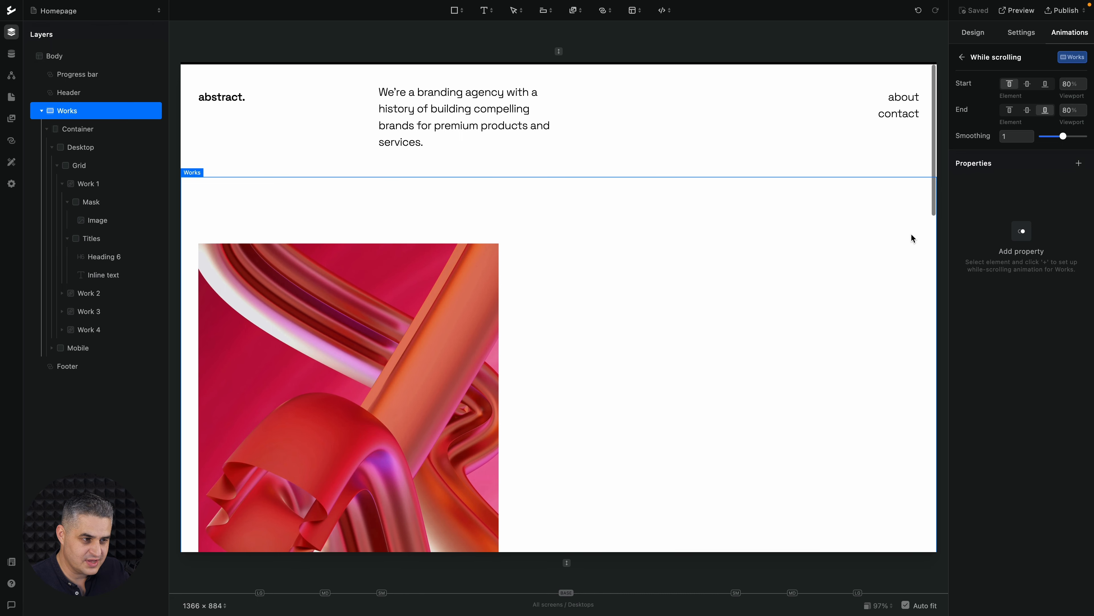
scroll(910, 233, "down", 5)
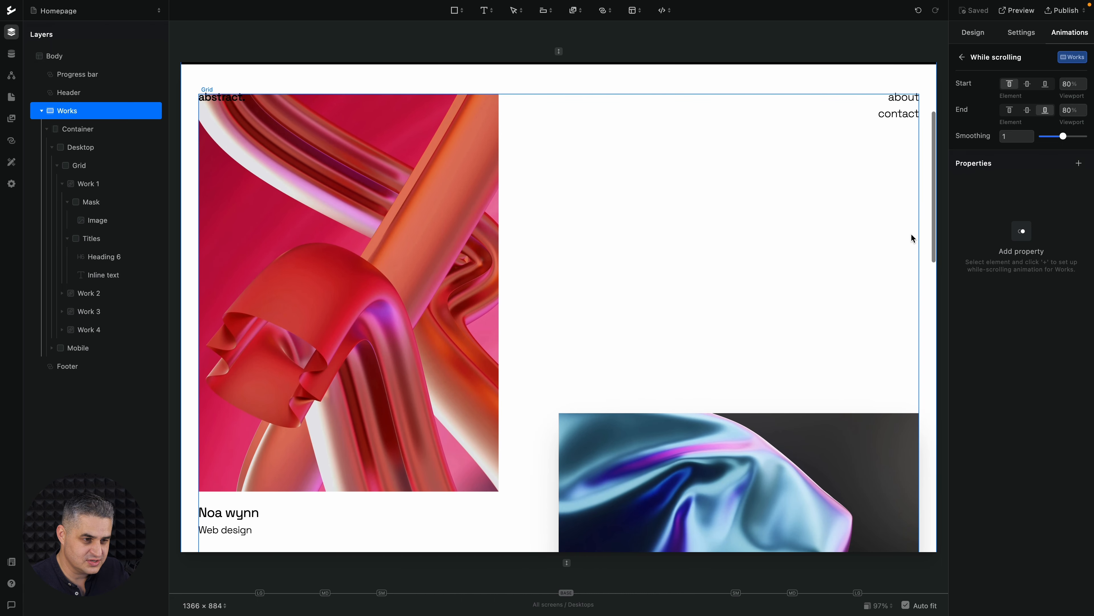
scroll(912, 235, "down", 15)
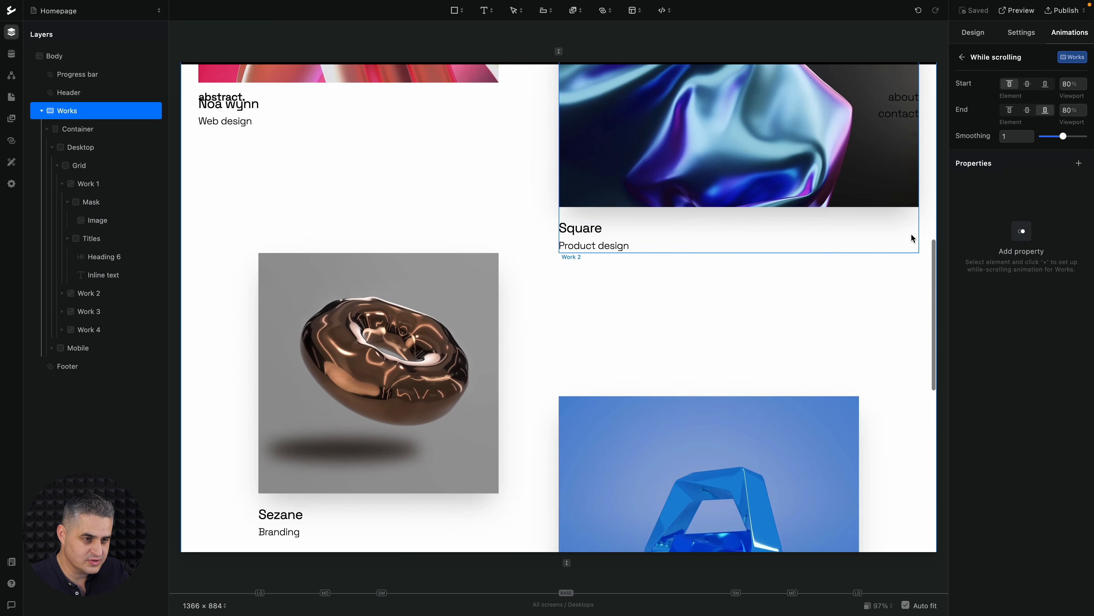
scroll(911, 236, "down", 10)
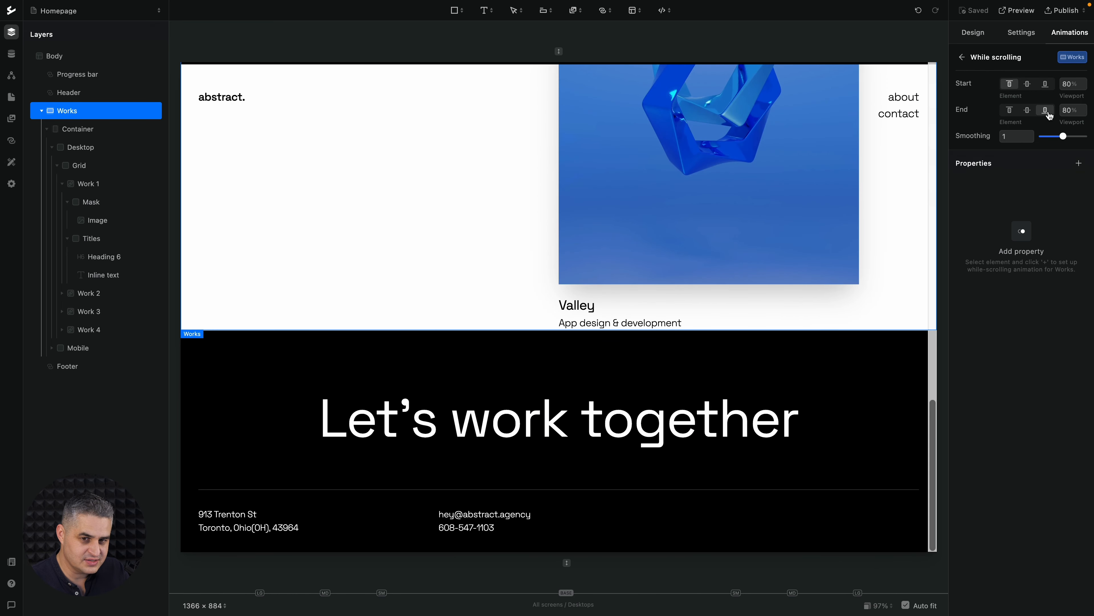
scroll(765, 369, "up", 20)
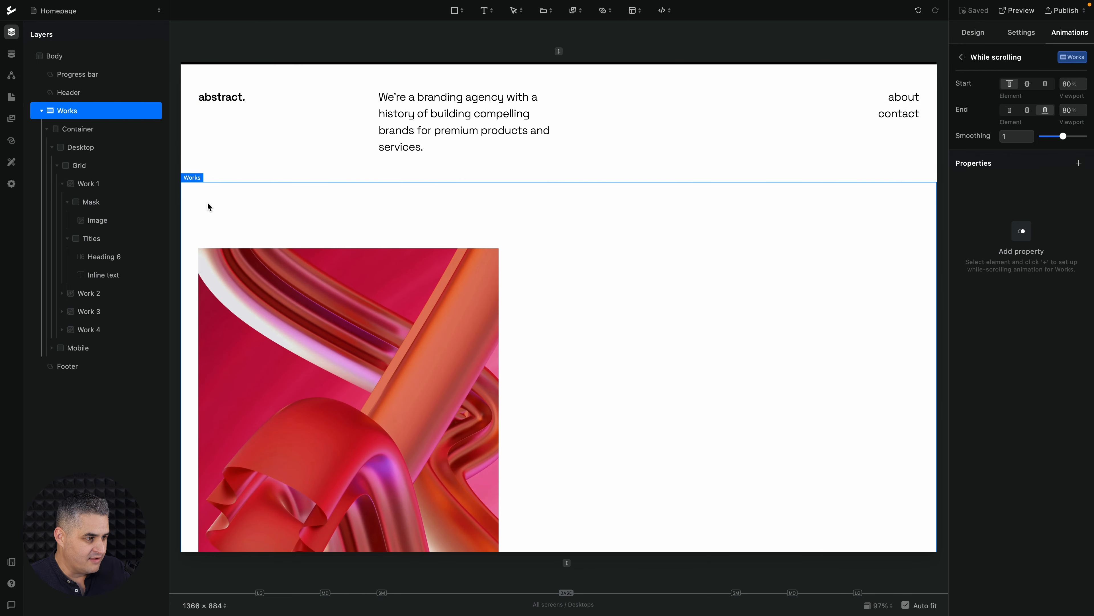
Examine the Work 1 and Work 3 layers and their nested mask, image and titles against the canvas
left_click(89, 185)
scroll(762, 381, "down", 5)
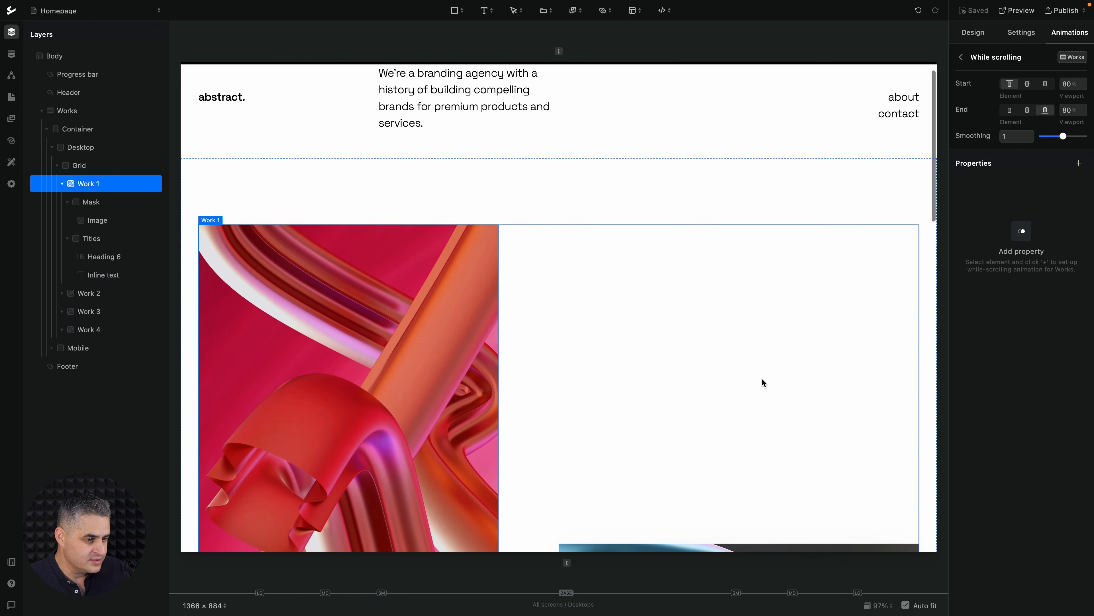
scroll(642, 407, "down", 5)
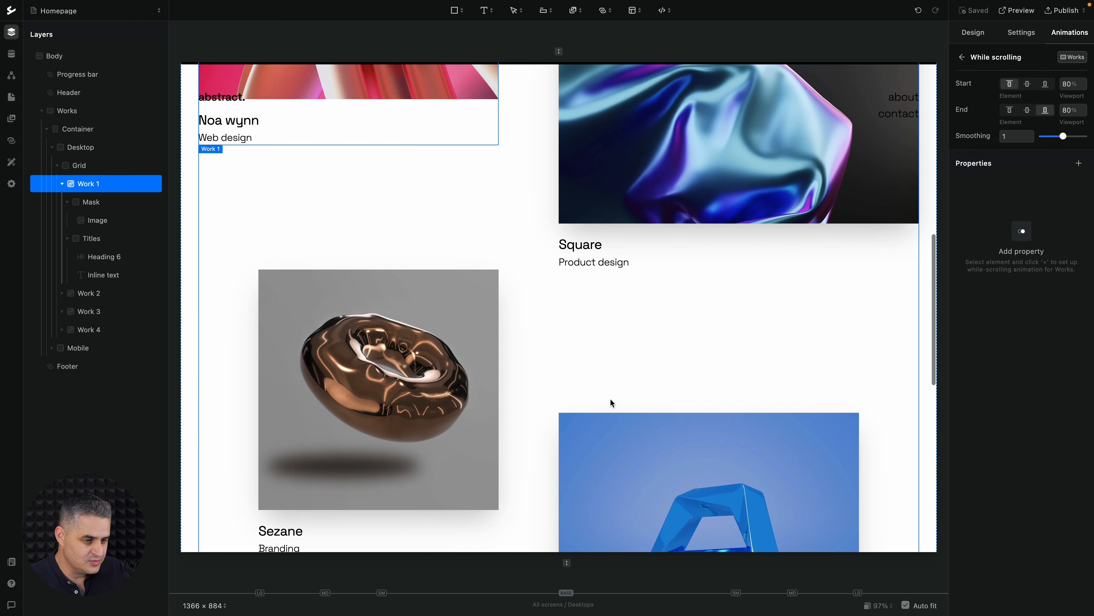
scroll(595, 385, "down", 3)
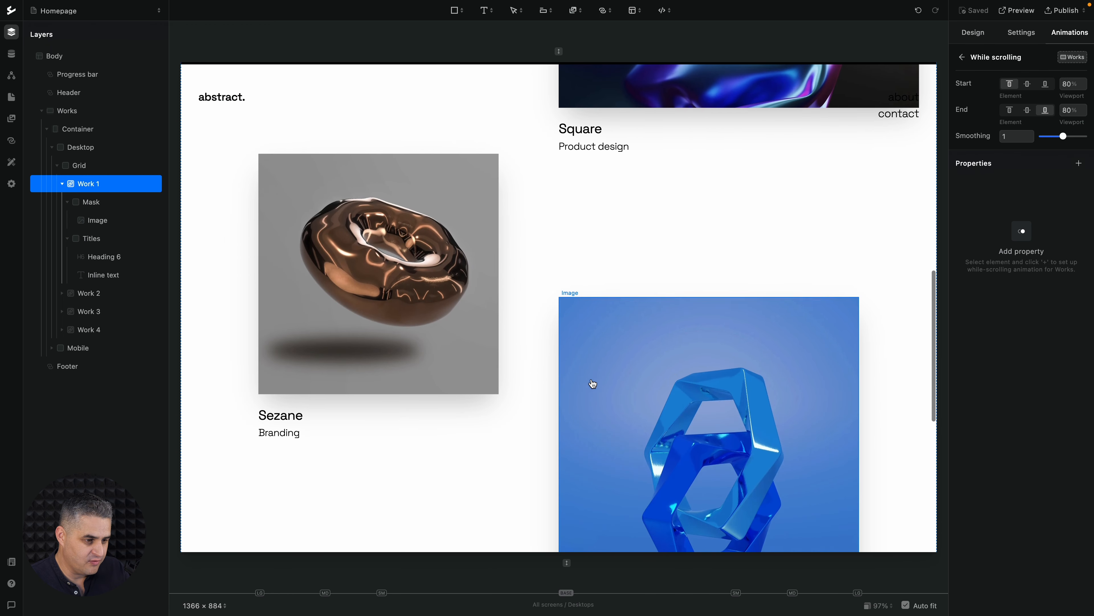
left_click(427, 335)
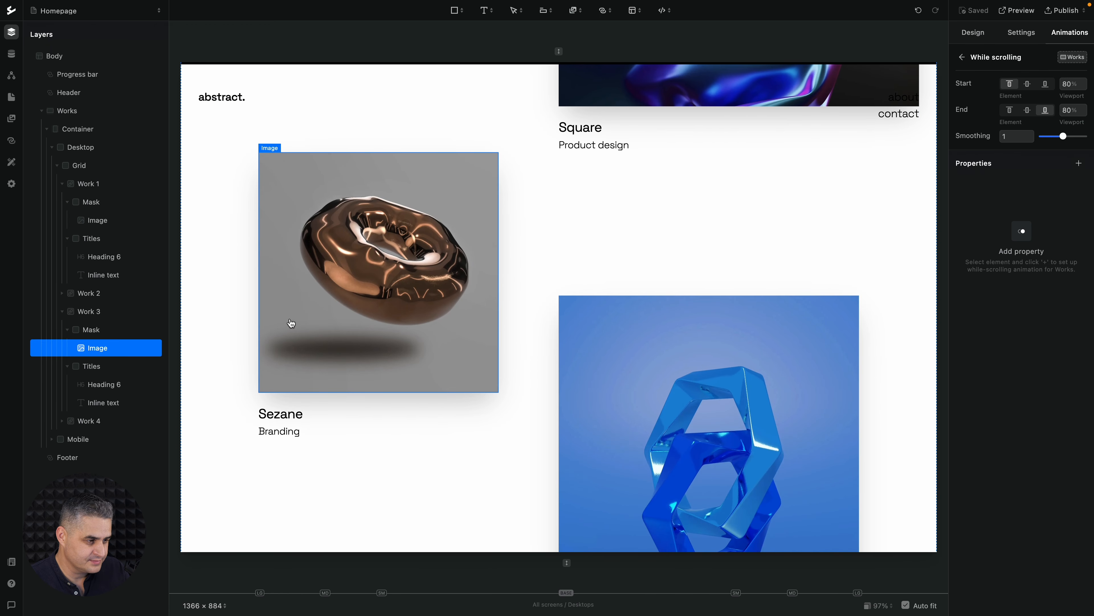
left_click(108, 310)
scroll(438, 281, "up", 5)
scroll(435, 285, "up", 4)
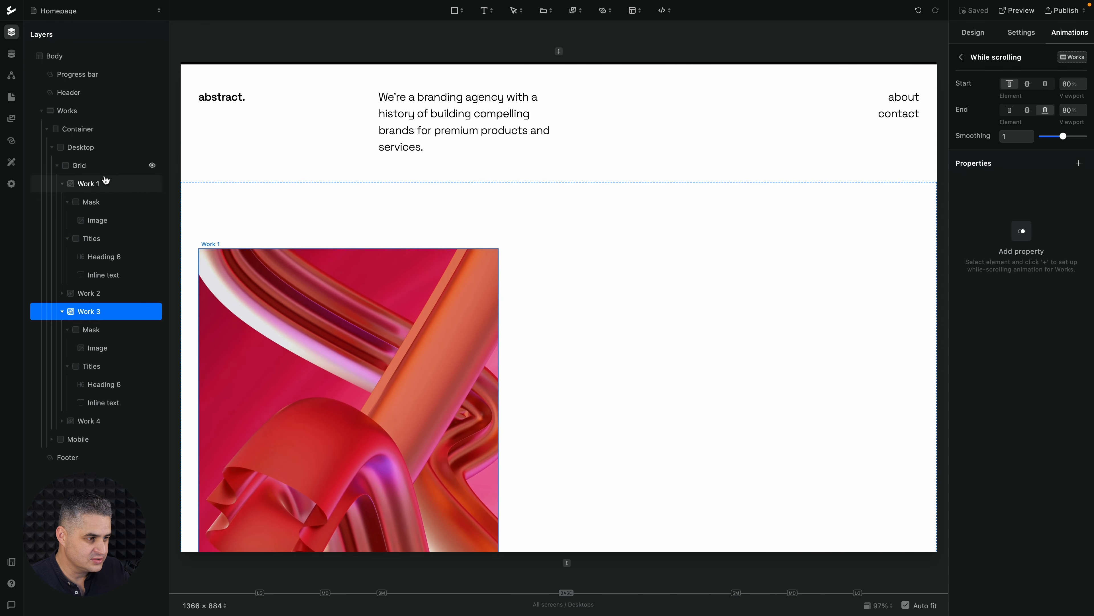
left_click(92, 183)
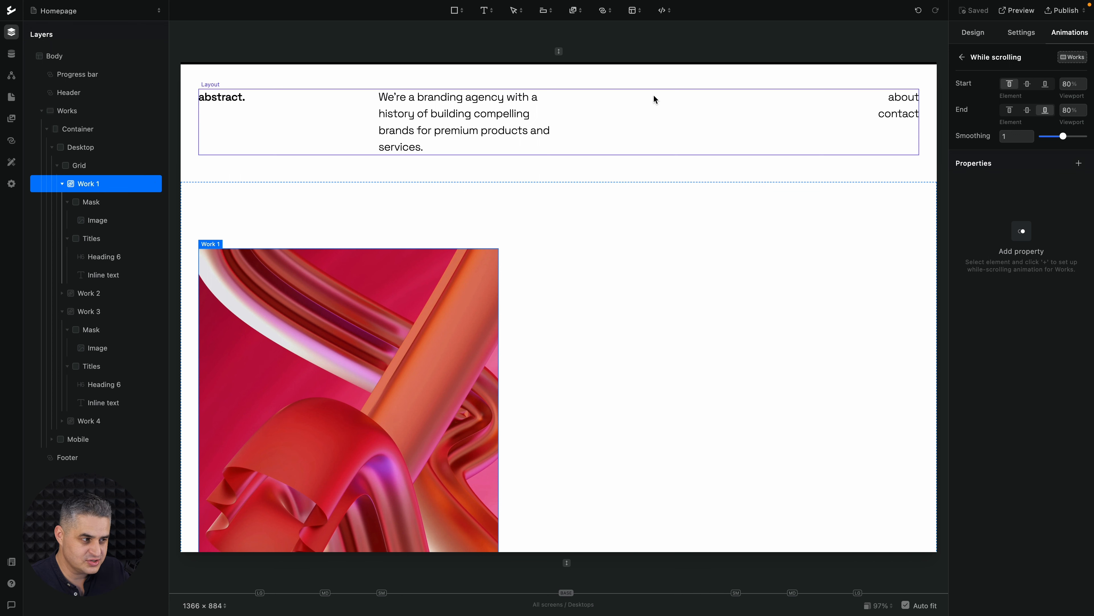
left_click(102, 235)
left_click(99, 329)
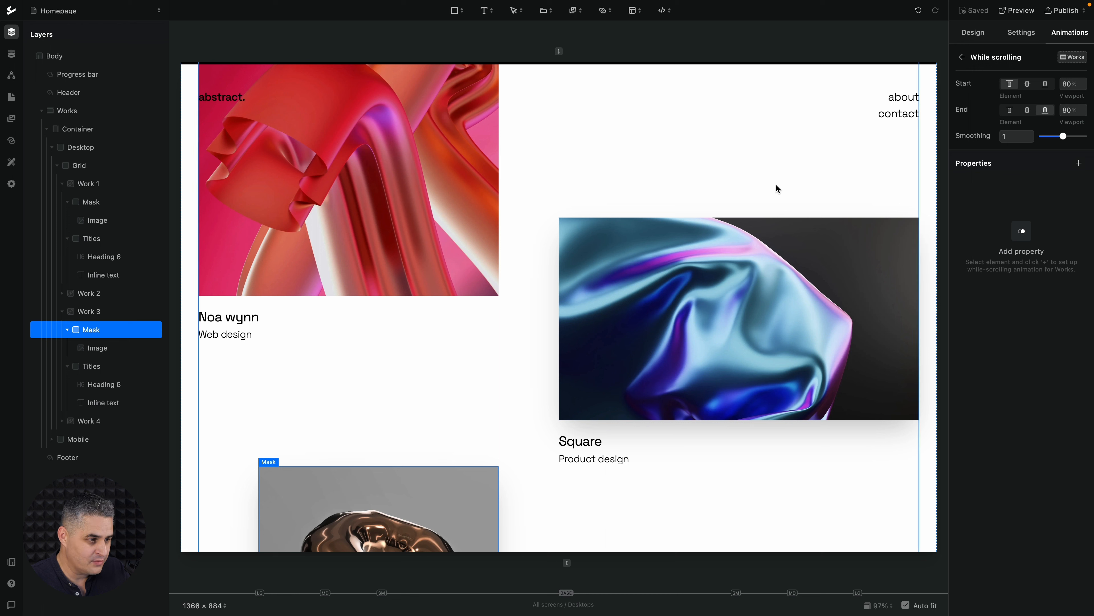
Add a Move property for Work 1 to the scrolling animation, with a vertical end value of 200 px
left_click(100, 181)
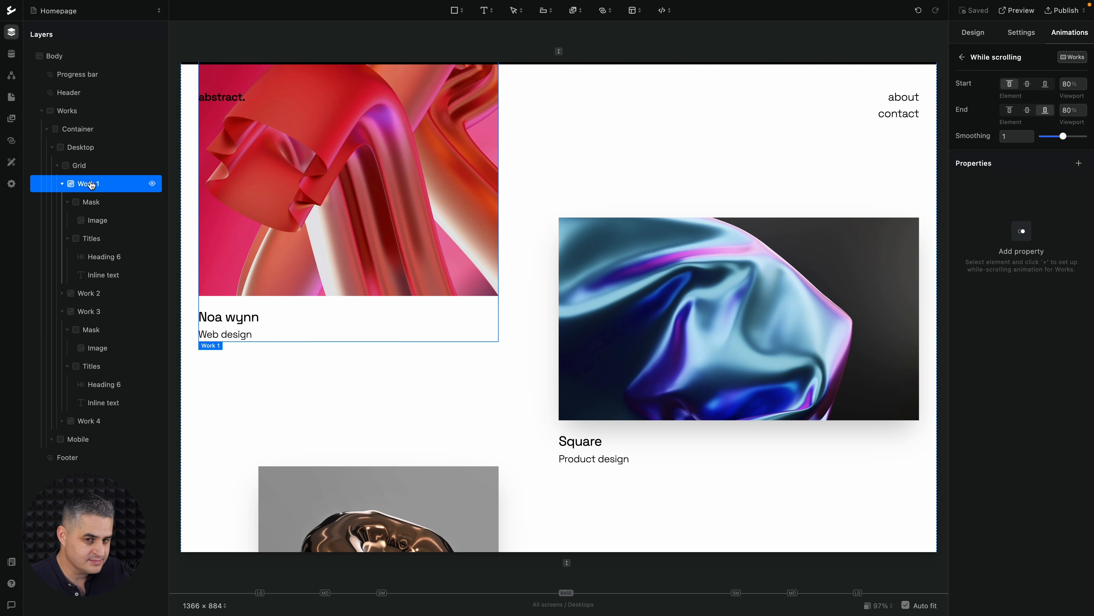
left_click(1079, 163)
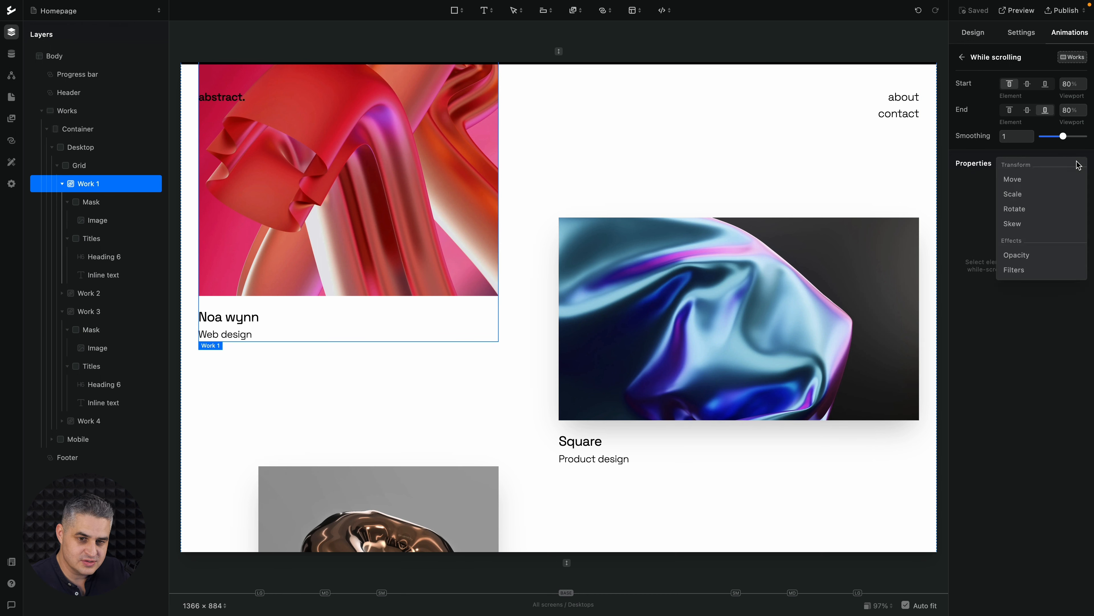
left_click(1037, 180)
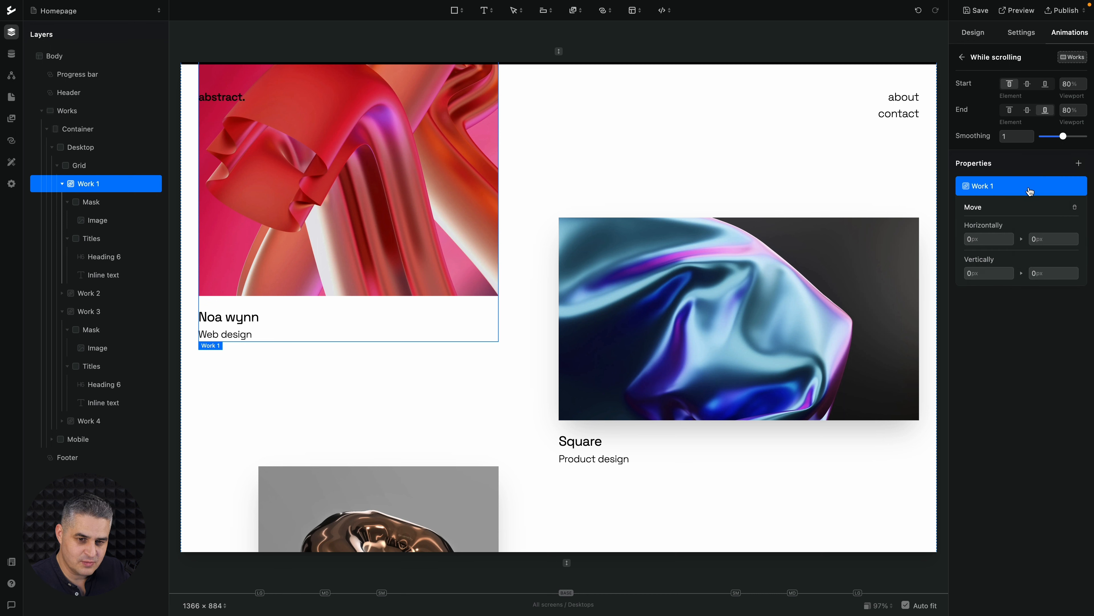
left_click(1033, 271)
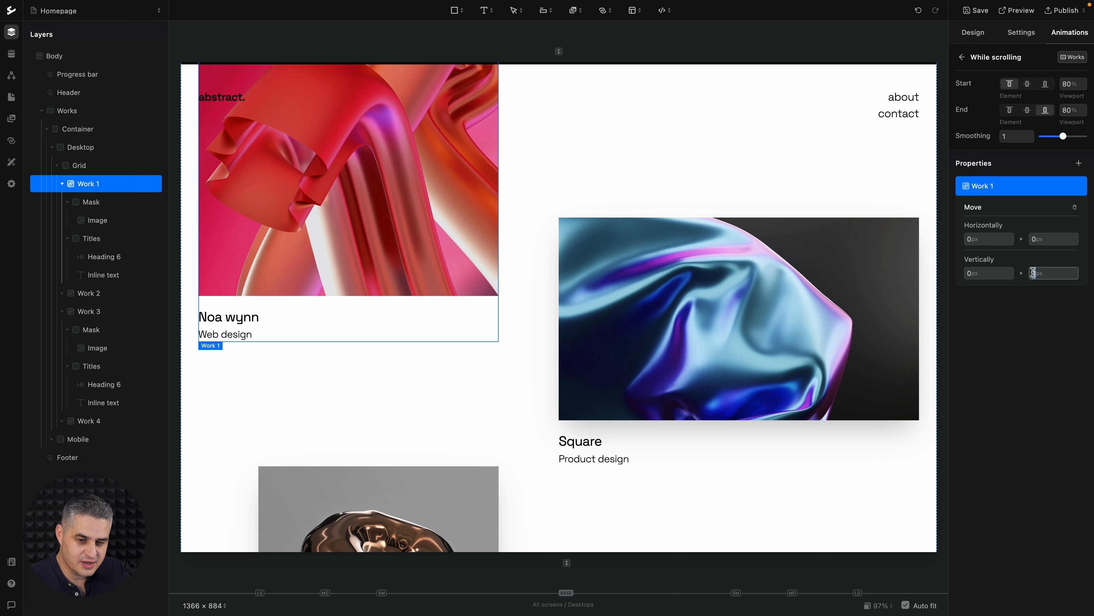
type("200")
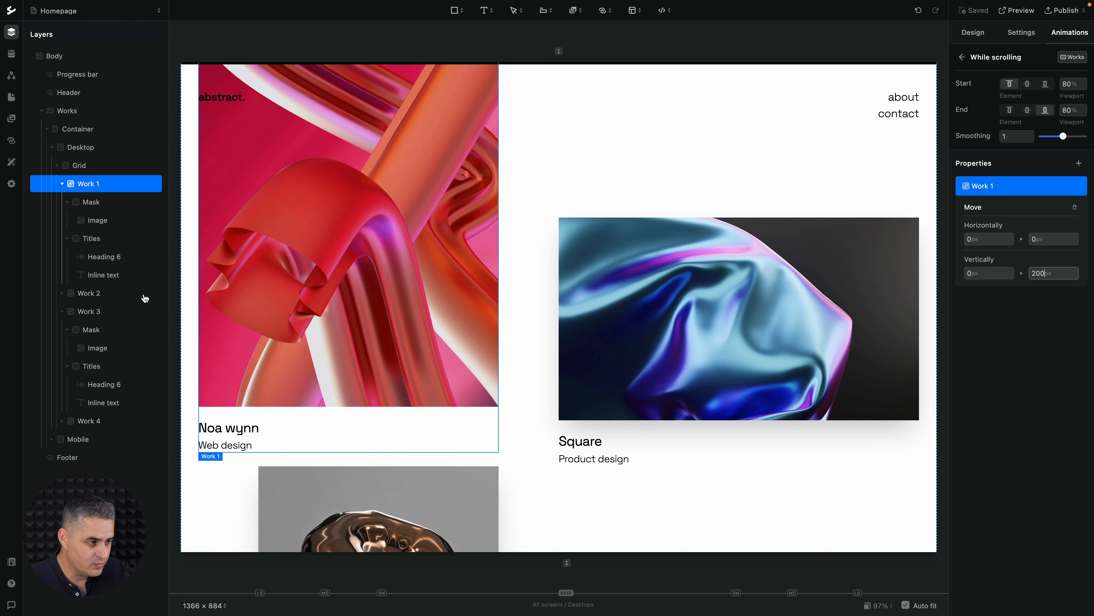
Add a Move property for Work 2 to the scrolling animation, with a vertical end value of -400 px
left_click(96, 292)
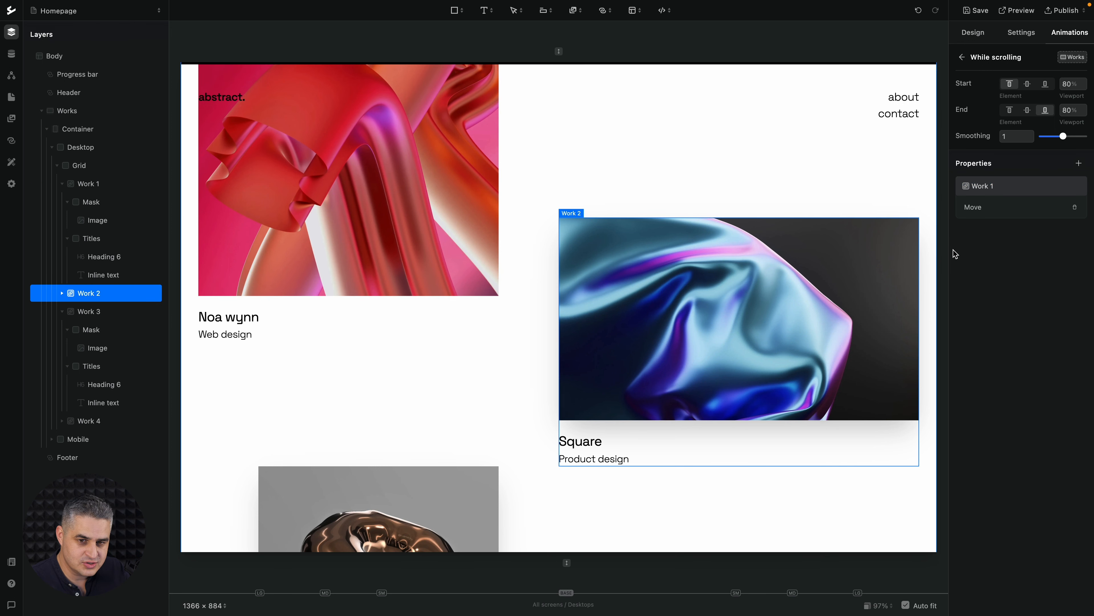
left_click(1079, 163)
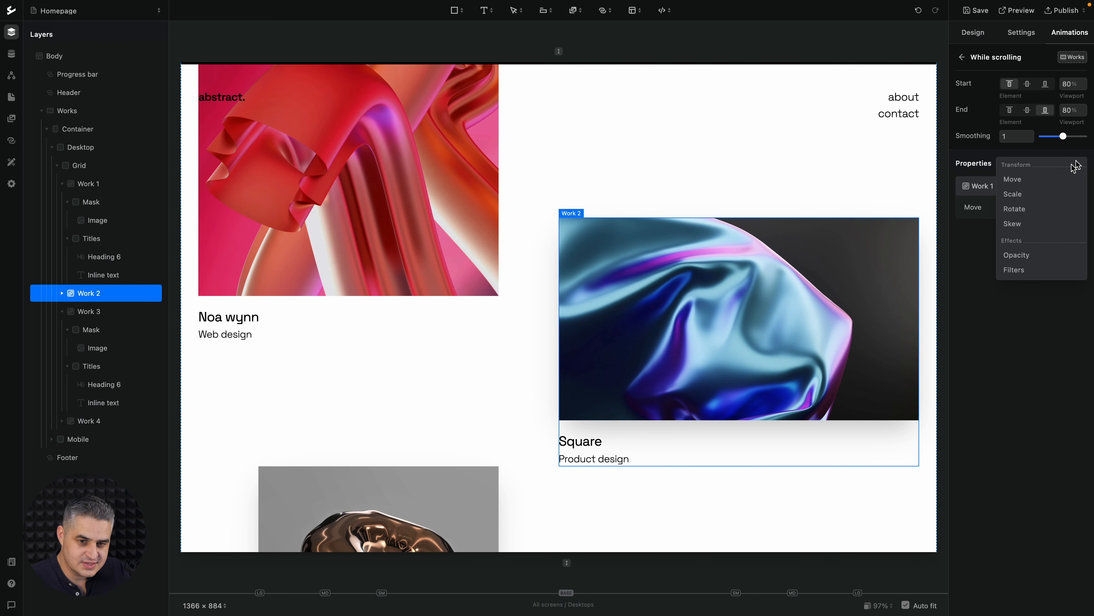
left_click(1054, 181)
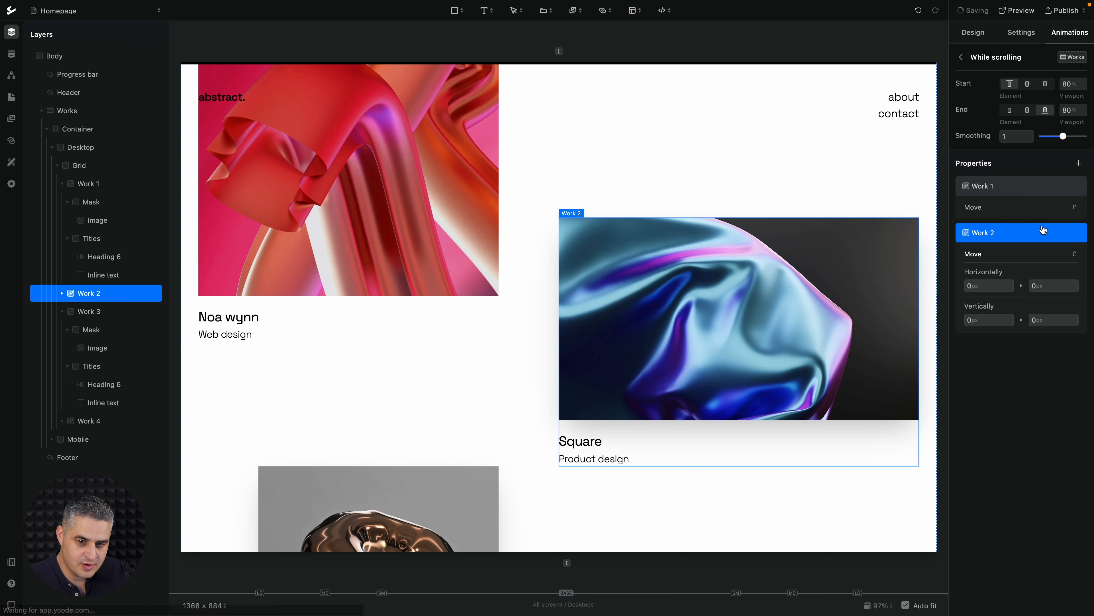
left_click(1036, 321)
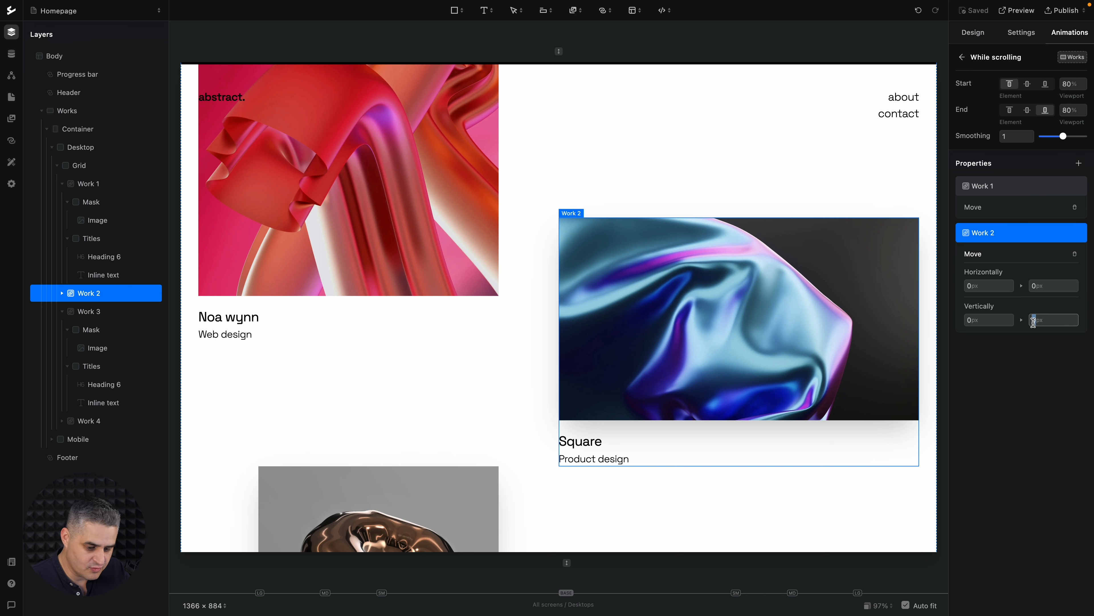
type("-400")
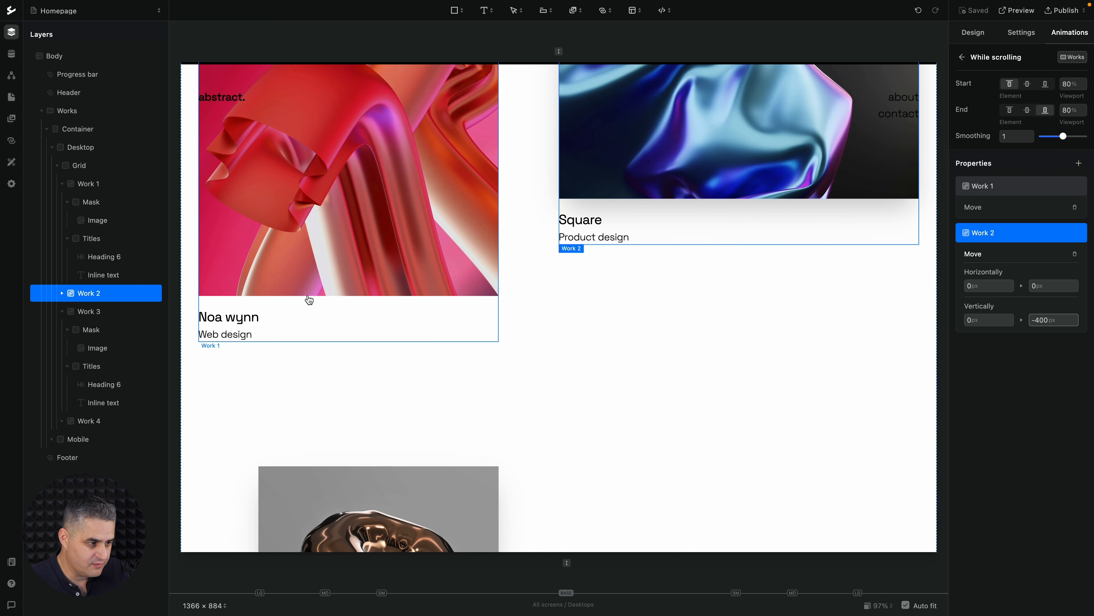
Add a Move property for Work 3 to the scrolling animation, with a vertical end value of -100 px
left_click(103, 311)
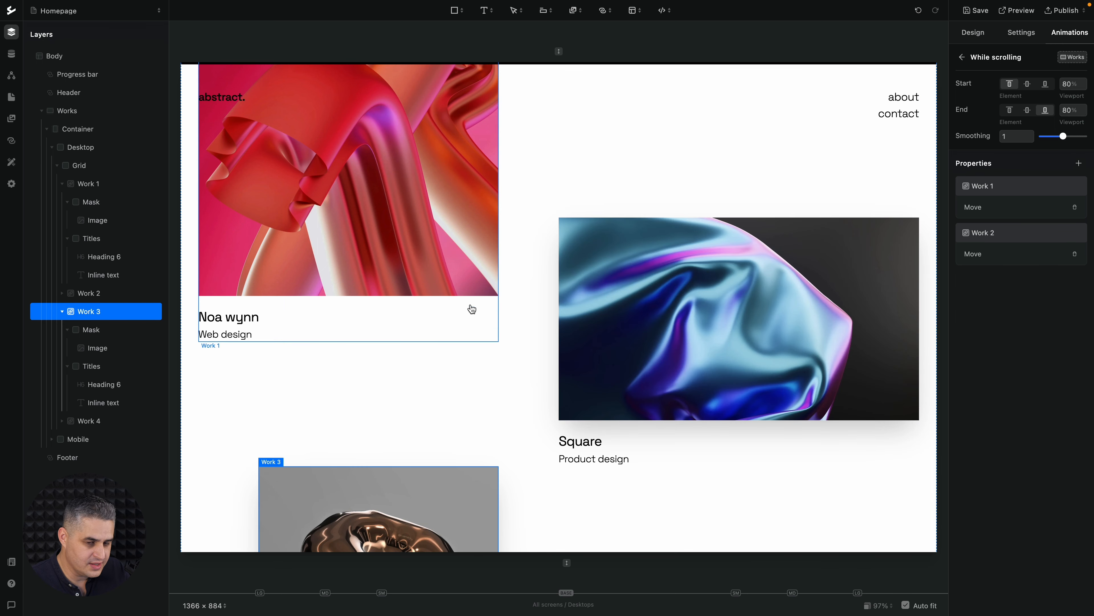
left_click(1080, 164)
left_click(1038, 180)
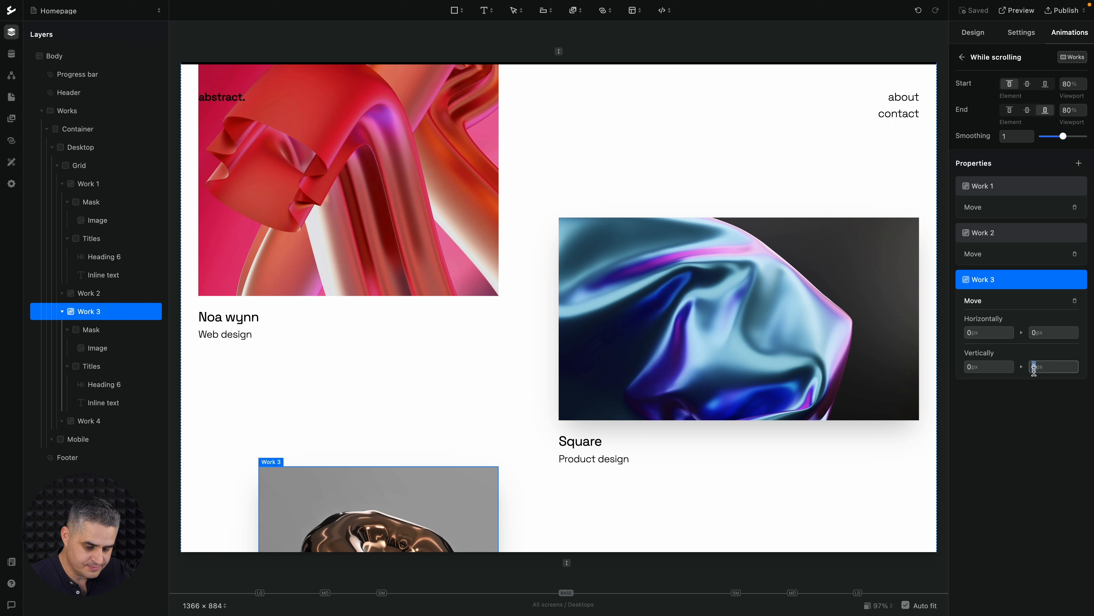
type("100")
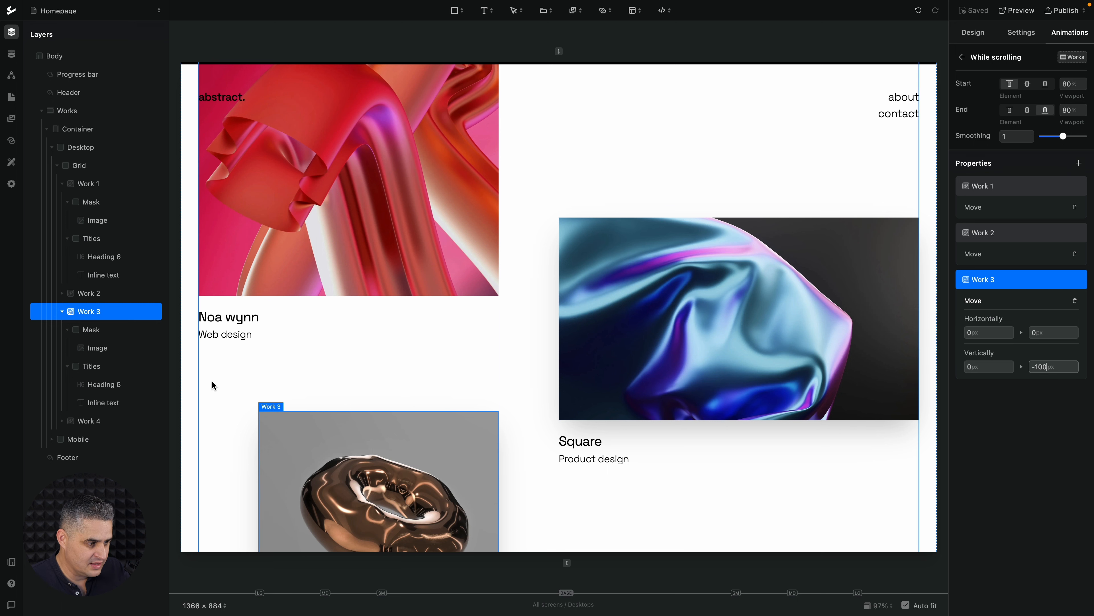
Add a Move property for Work 4 to the scrolling animation, with a vertical end value of -600 px
left_click(92, 420)
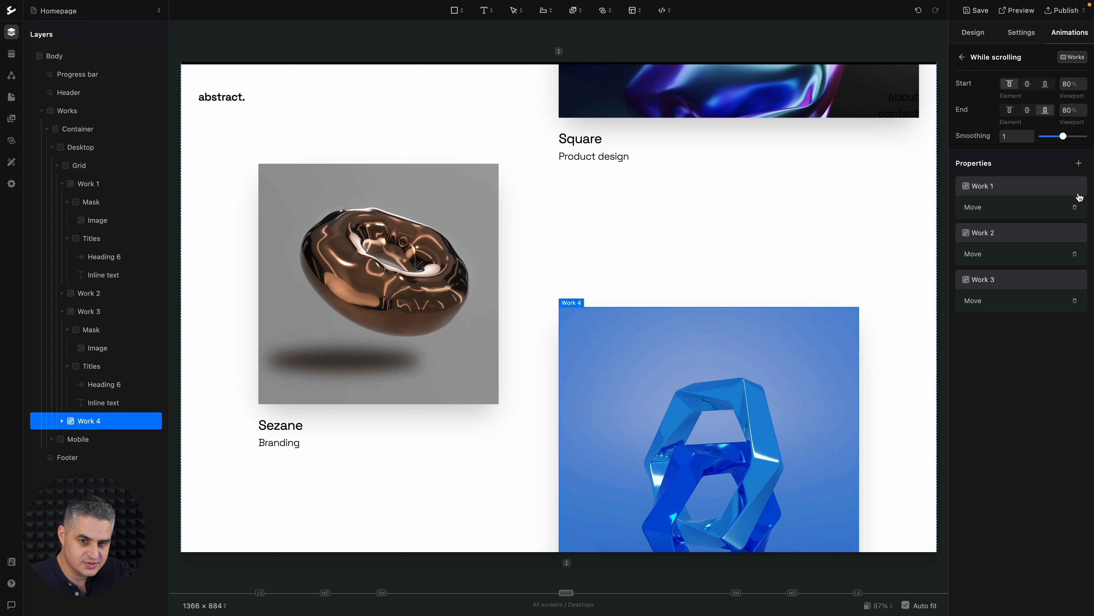
left_click(1081, 164)
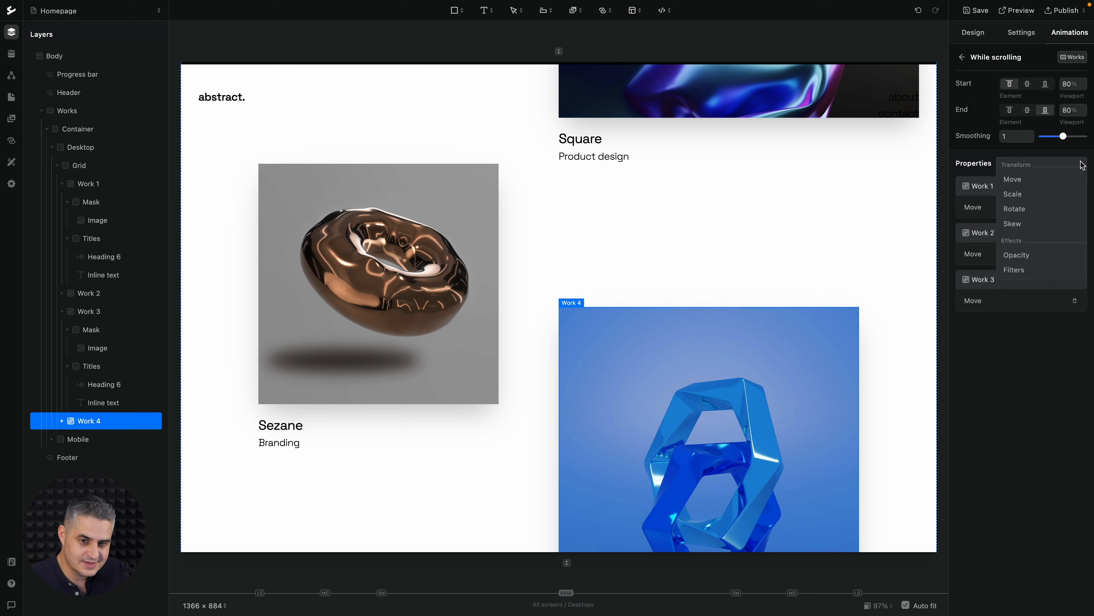
left_click(1052, 180)
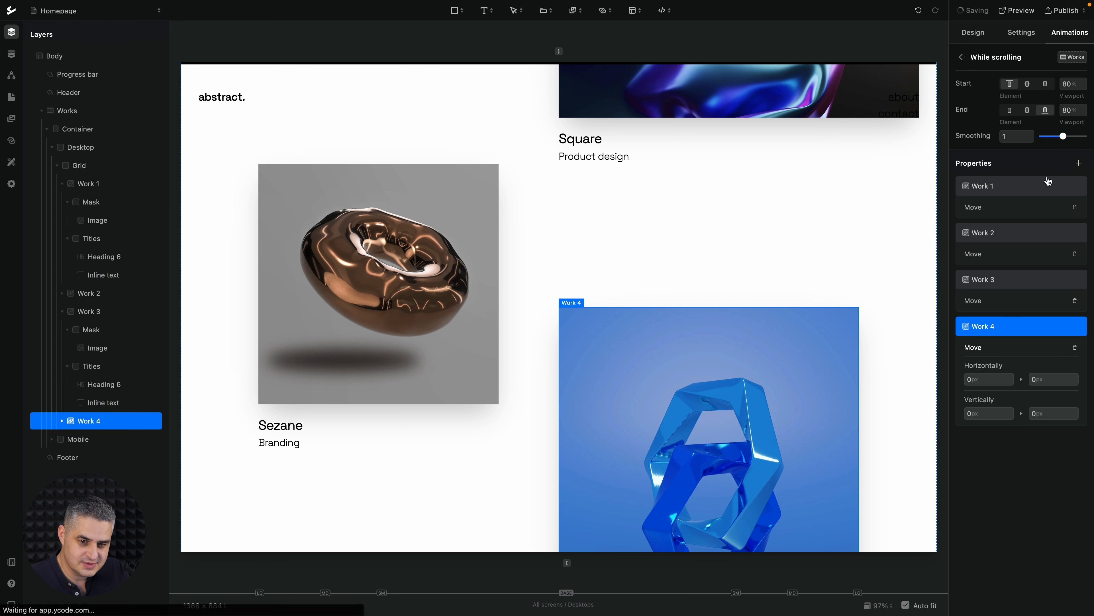
left_click(1034, 414)
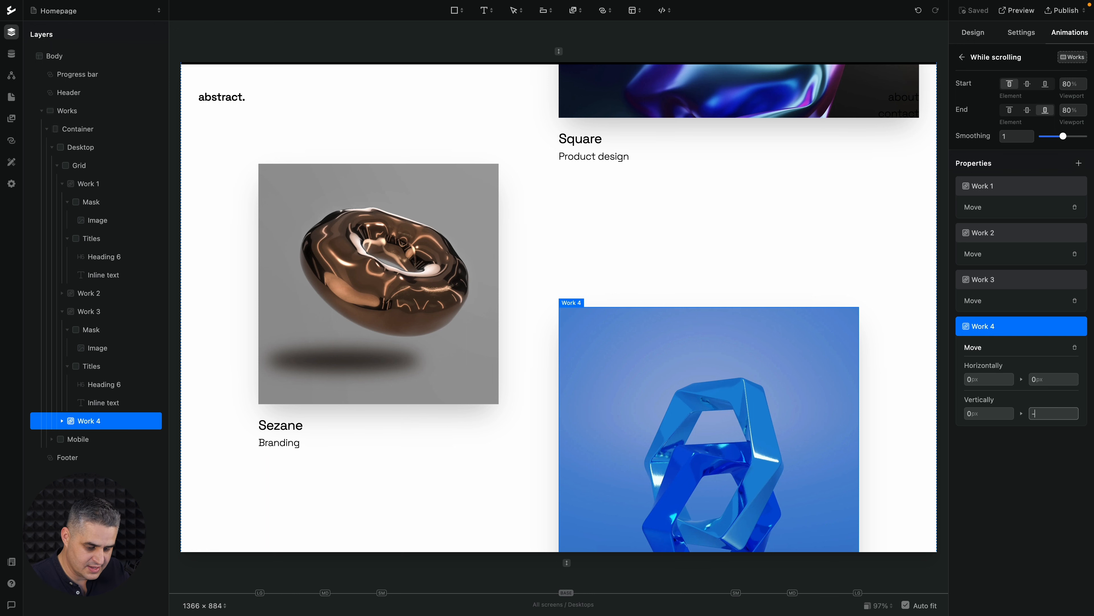
type("-600")
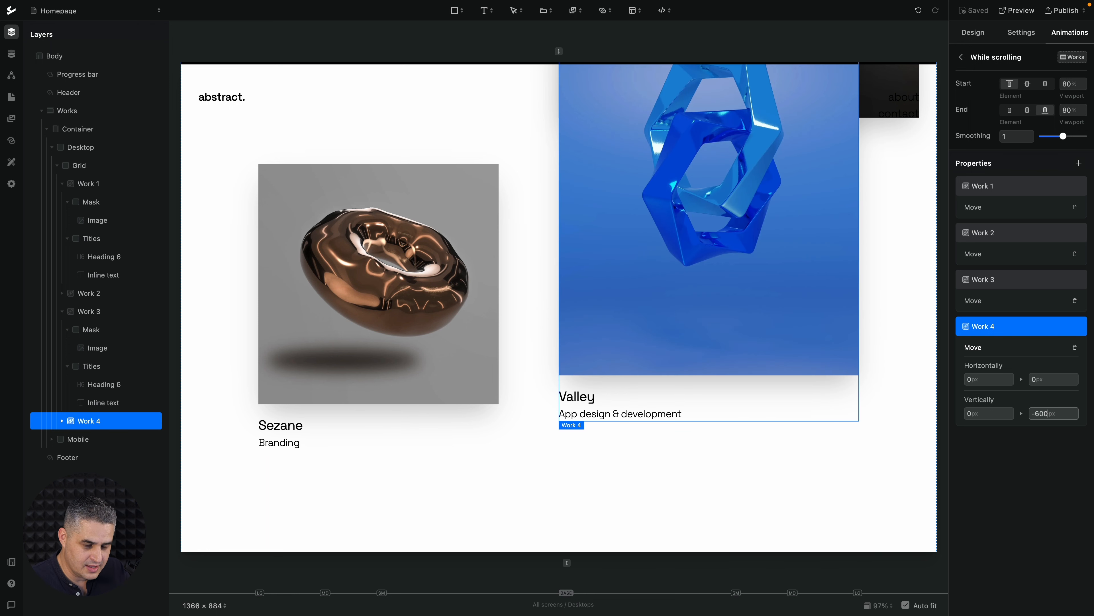
left_click(926, 419)
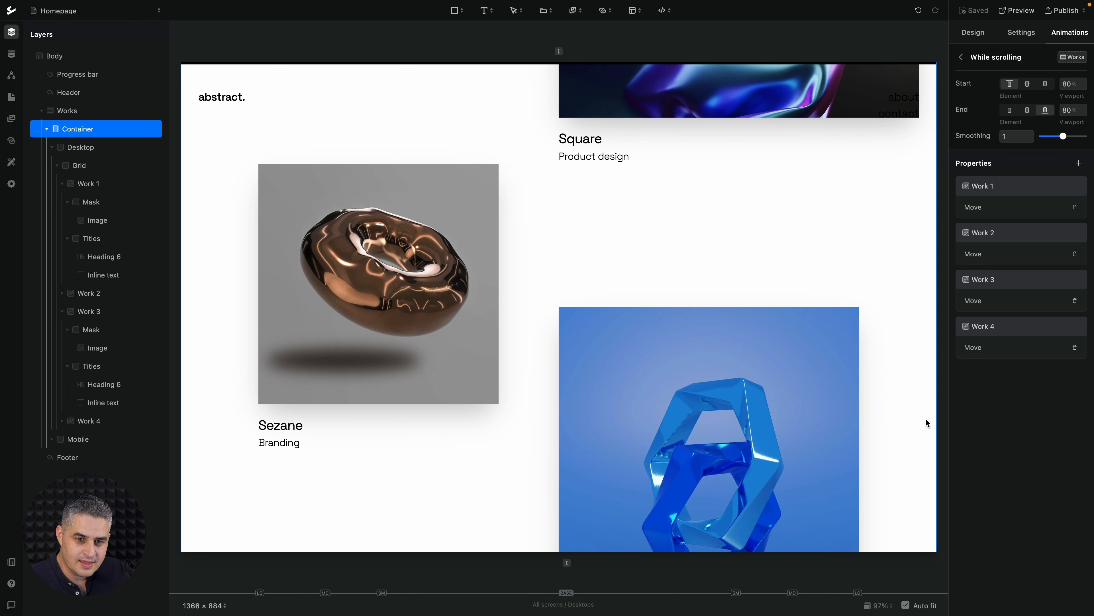
Preview the homepage with smoothing at 0 and examine how the work items move while scrolling through the Works section
scroll(926, 419, "up", 5)
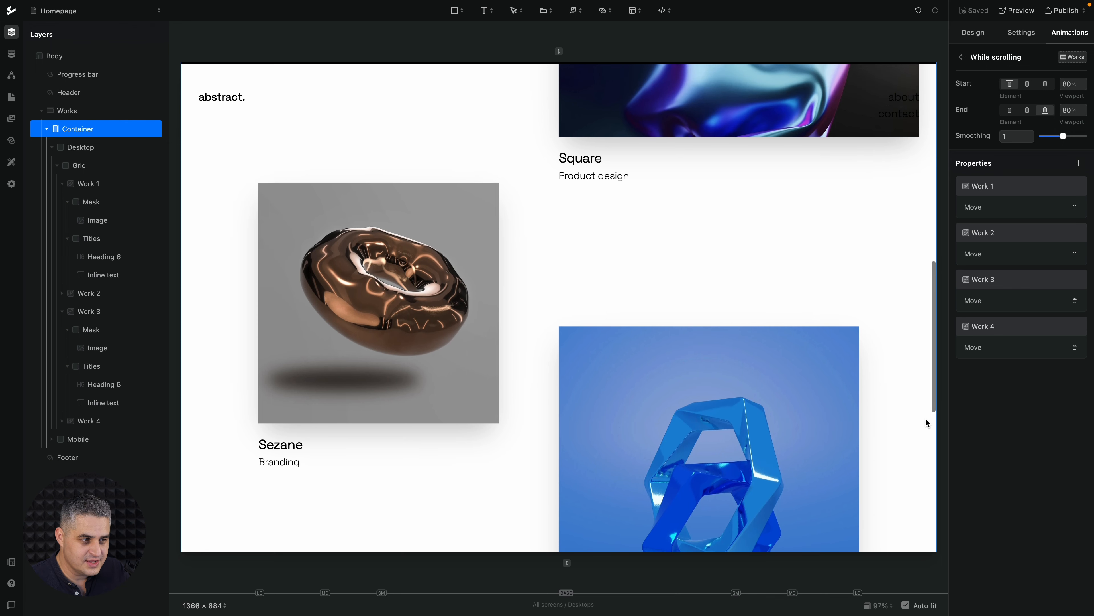
scroll(926, 420, "up", 10)
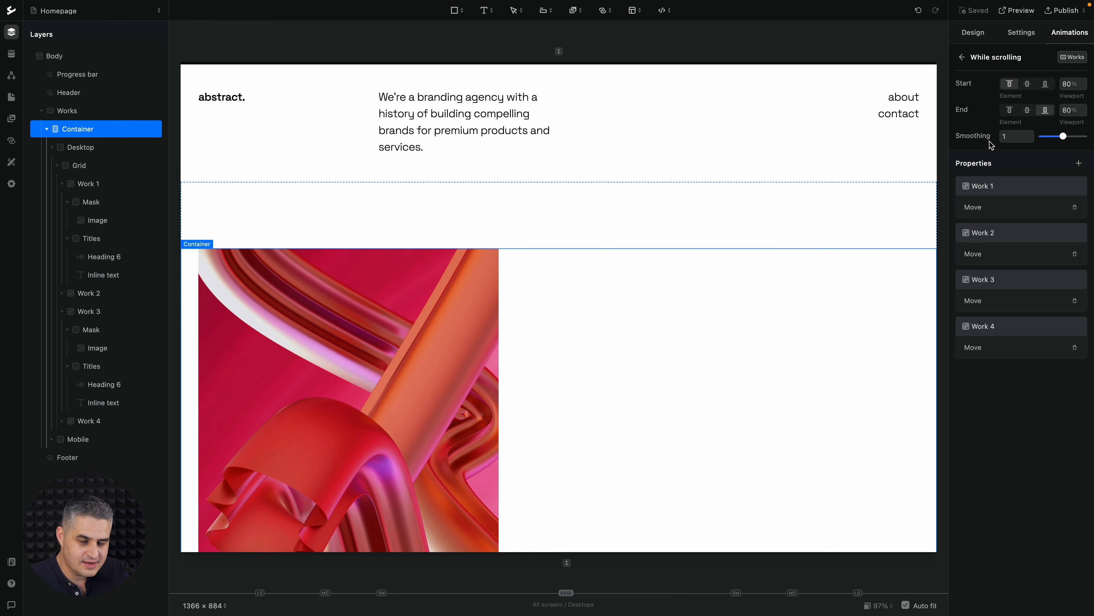
scroll(833, 338, "down", 3)
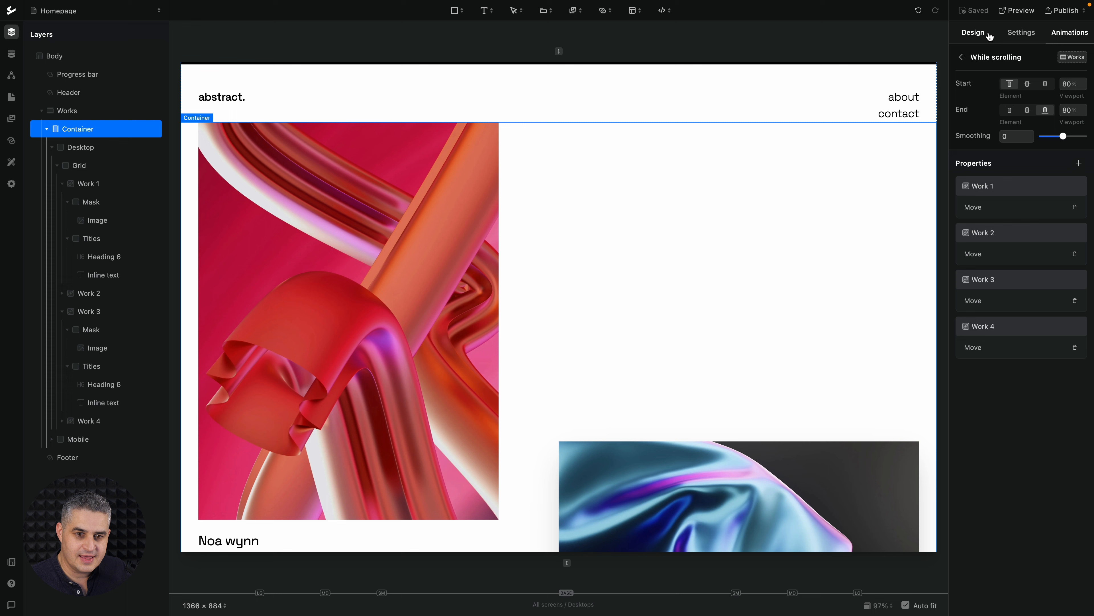
left_click(1014, 11)
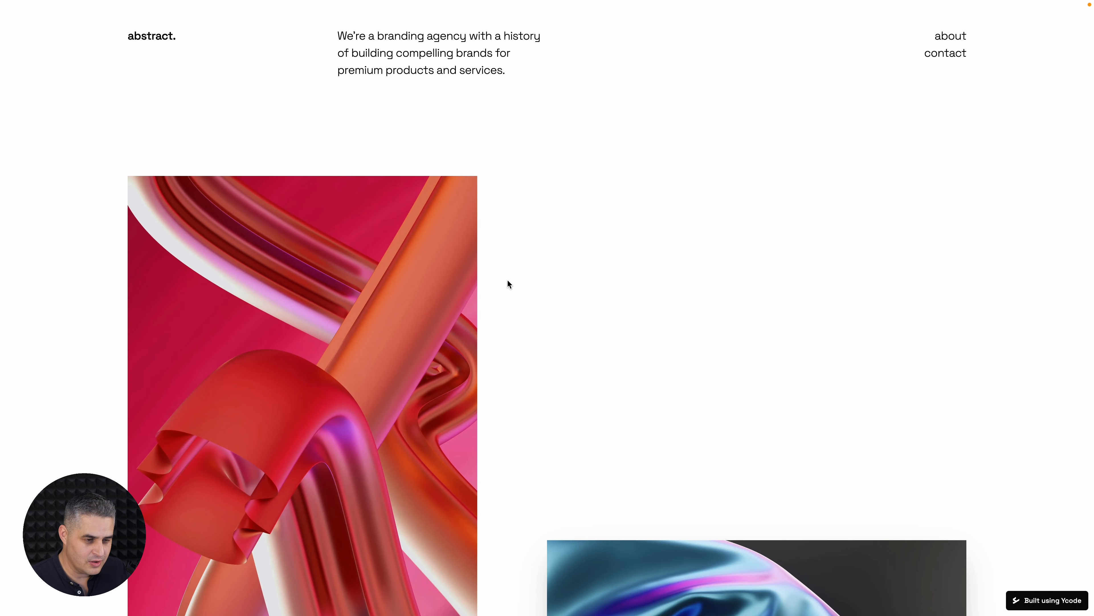
scroll(510, 281, "down", 5)
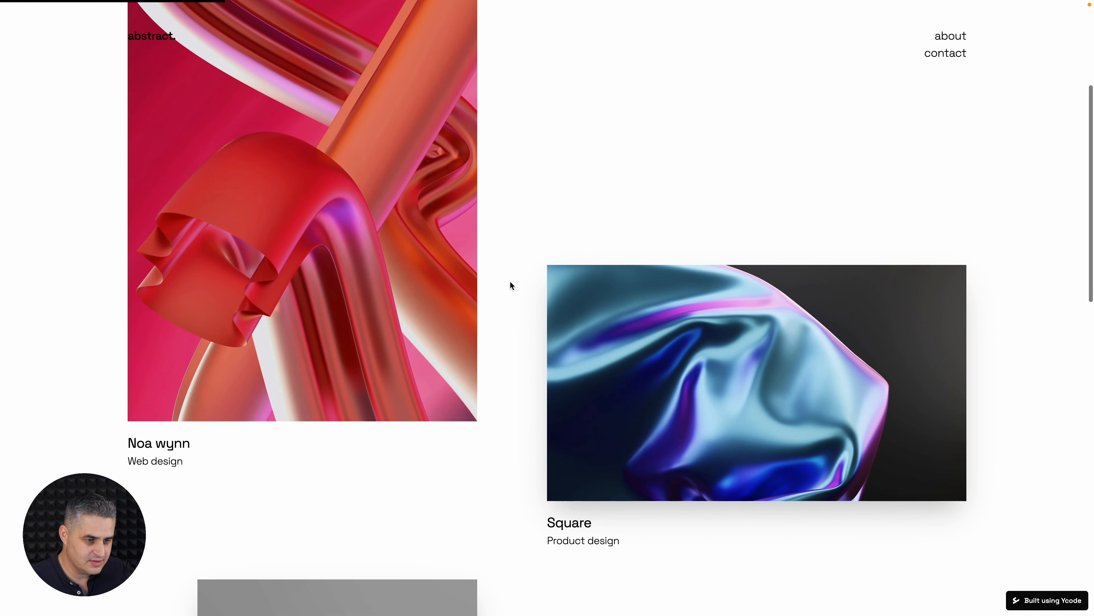
scroll(509, 286, "up", 5)
scroll(509, 285, "down", 4)
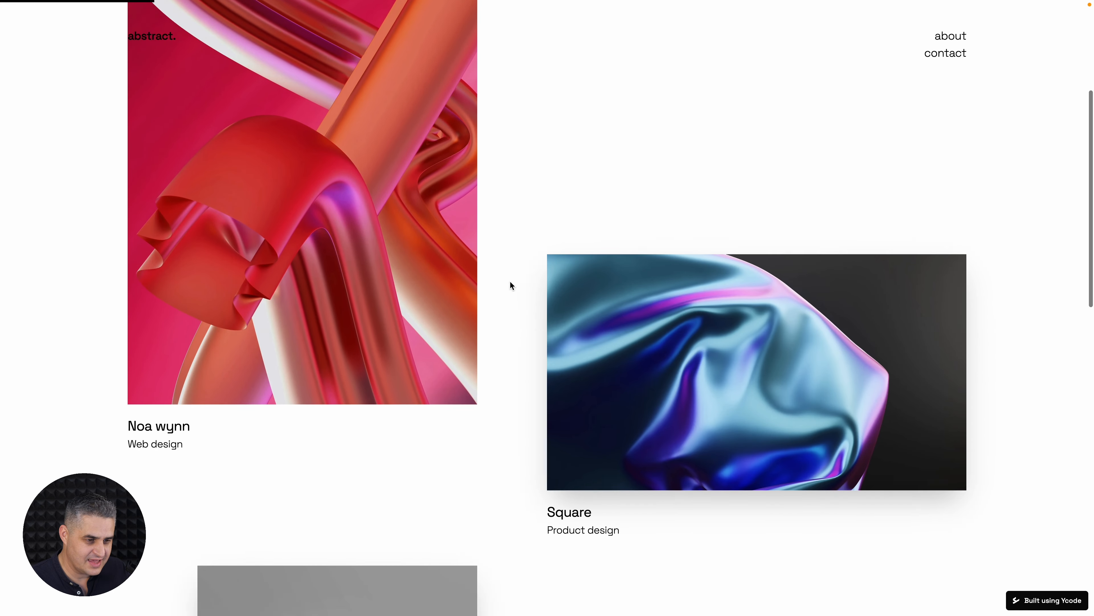
scroll(509, 286, "down", 3)
scroll(510, 286, "down", 5)
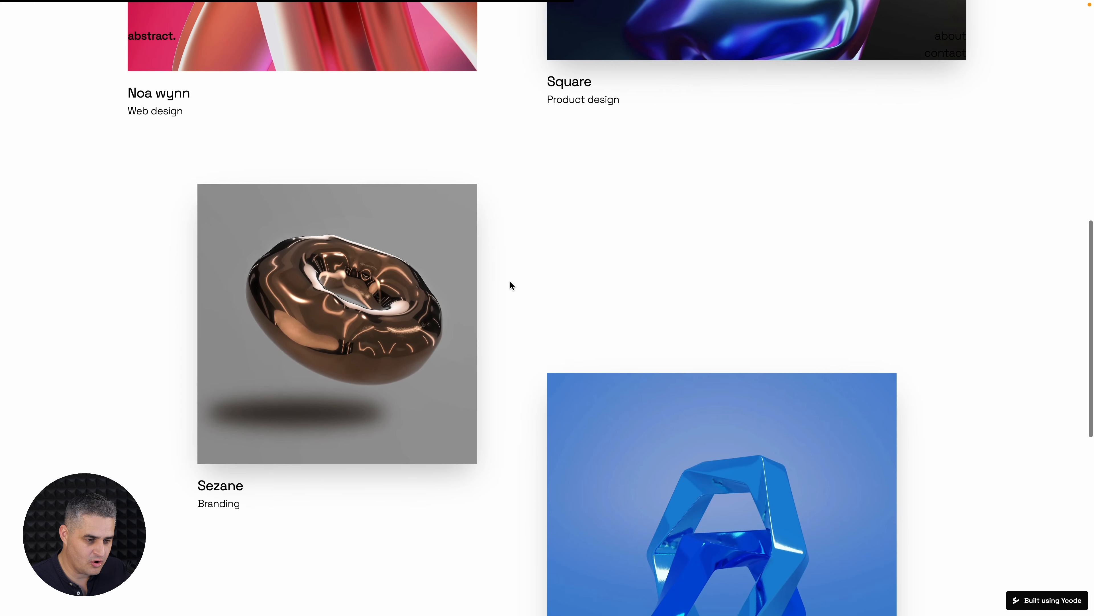
scroll(511, 286, "up", 7)
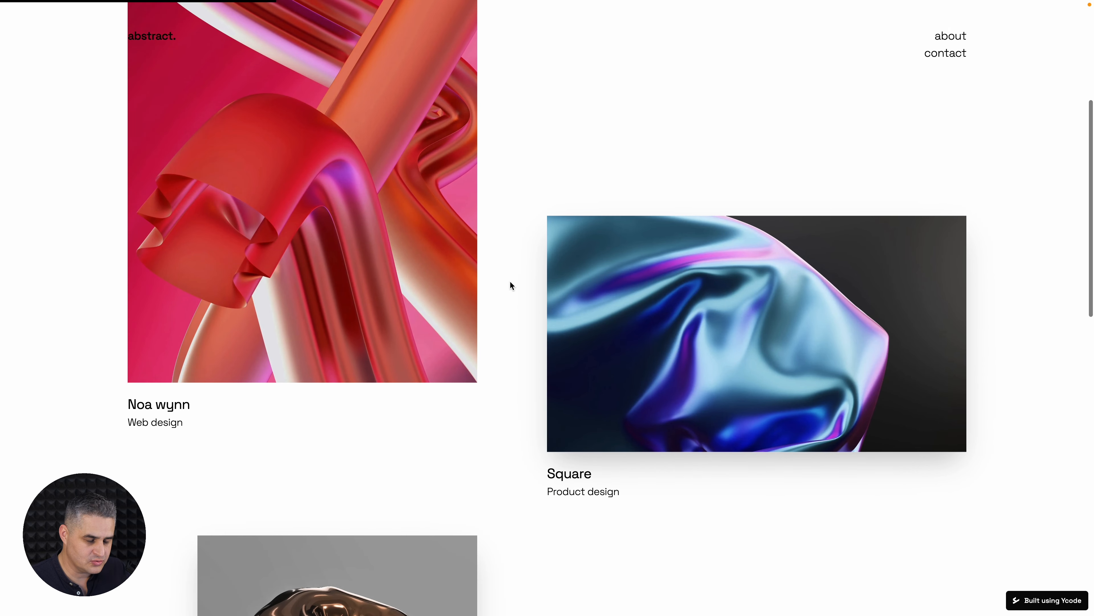
scroll(511, 286, "up", 4)
key("Escape")
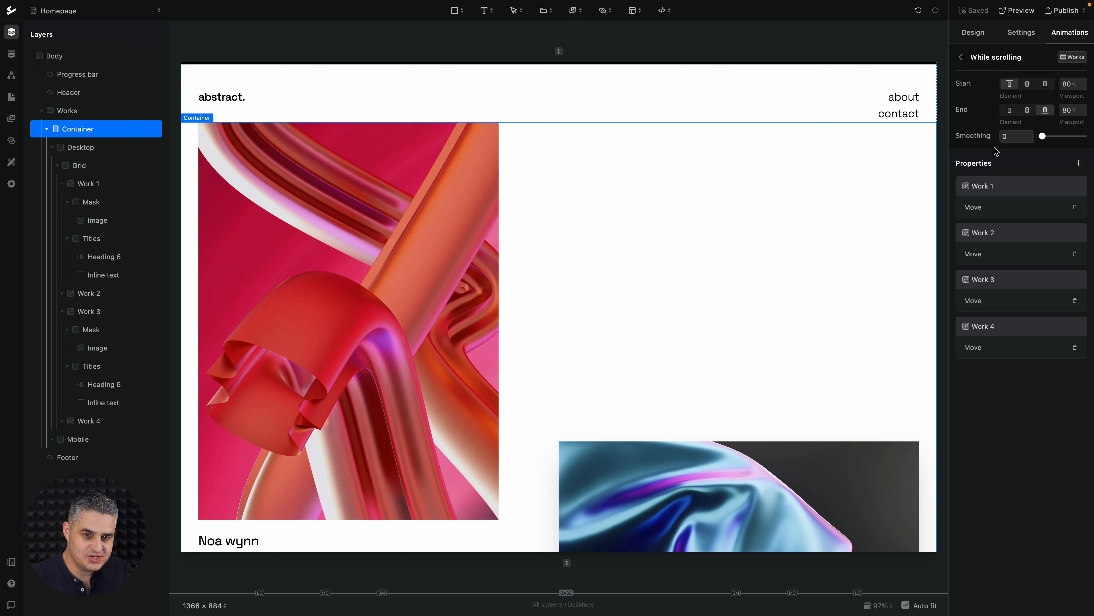
Set the Works scrolling animation's smoothing to 5 and save the page
left_click(1005, 136)
type("5")
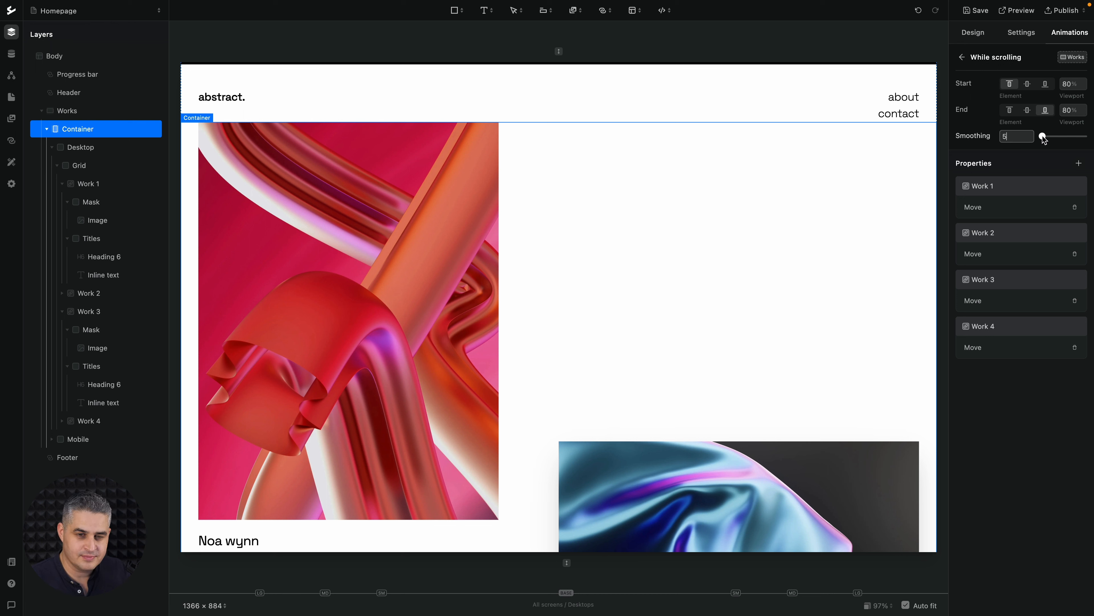
left_click(984, 13)
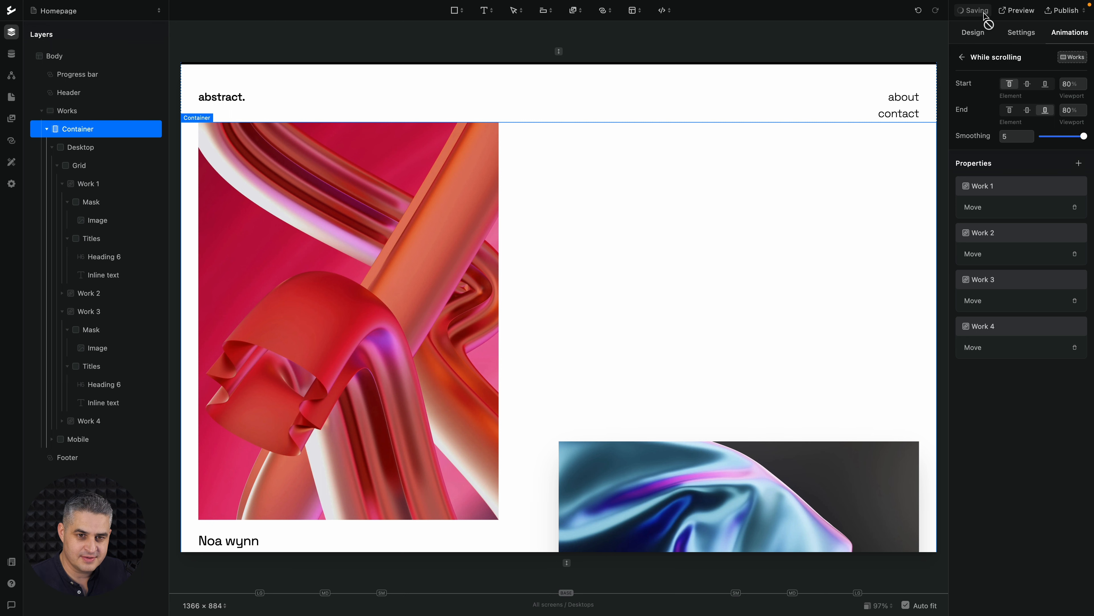
Preview the homepage again and examine how the work items follow the scroll in both directions with smoothing at 5
left_click(1018, 11)
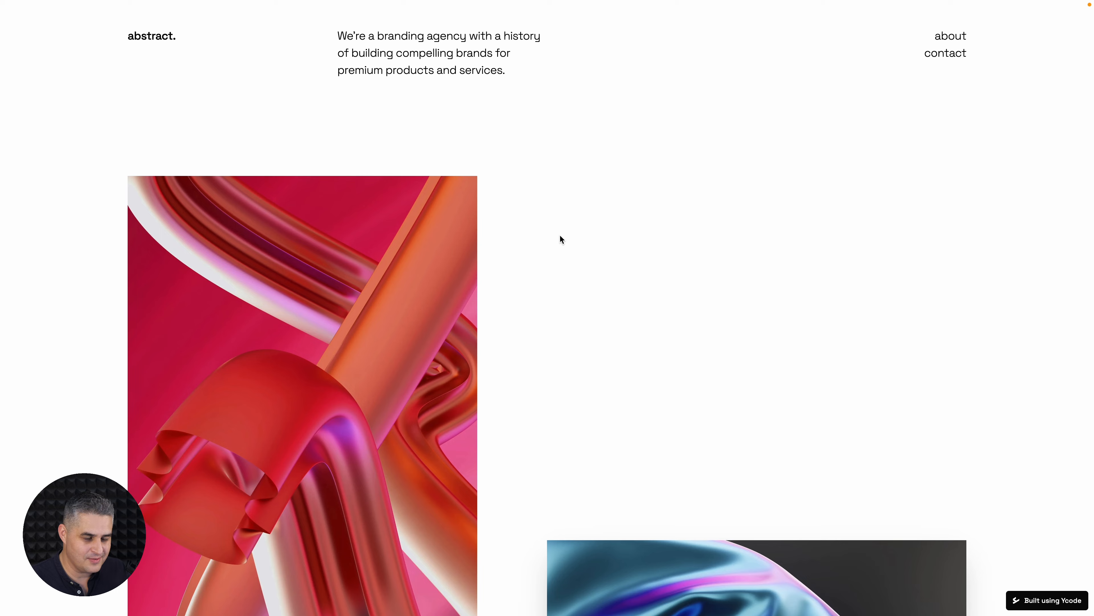
scroll(513, 287, "down", 5)
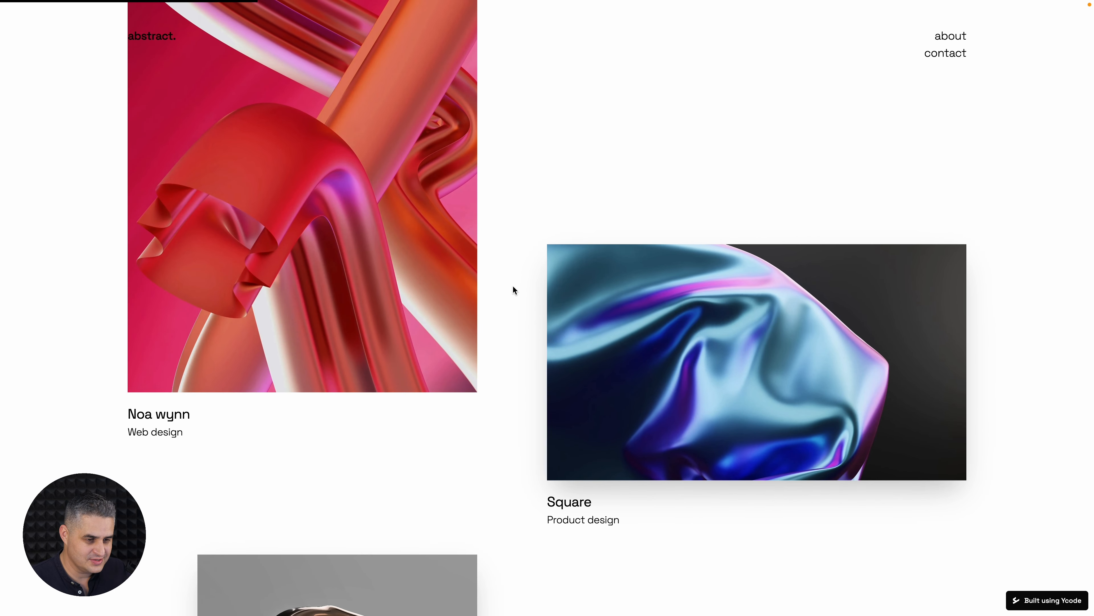
scroll(512, 285, "down", 5)
scroll(512, 285, "up", 4)
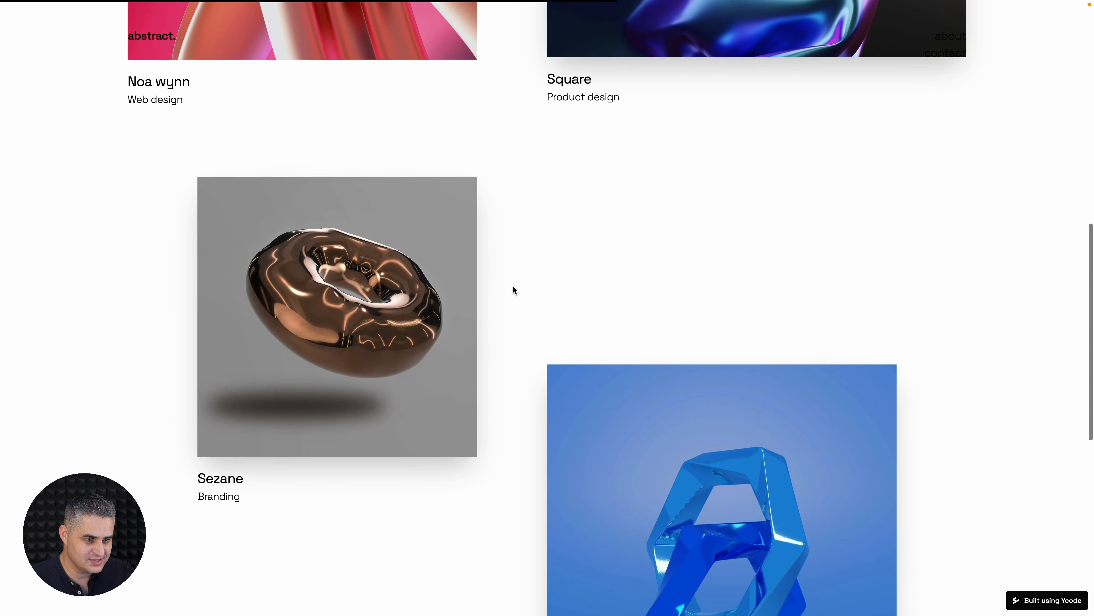
scroll(513, 286, "down", 6)
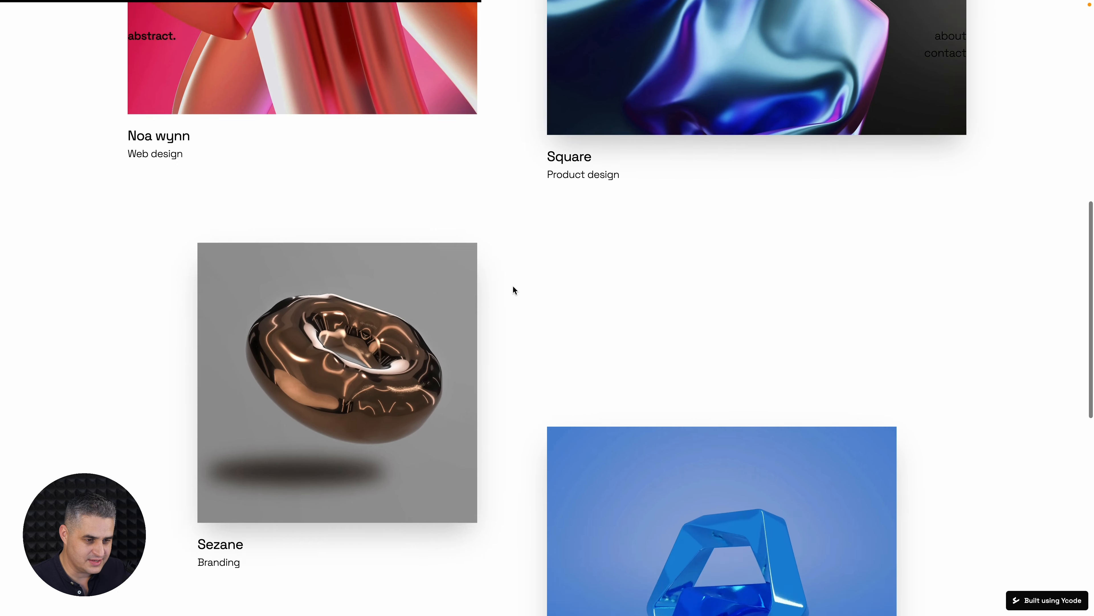
scroll(513, 286, "up", 12)
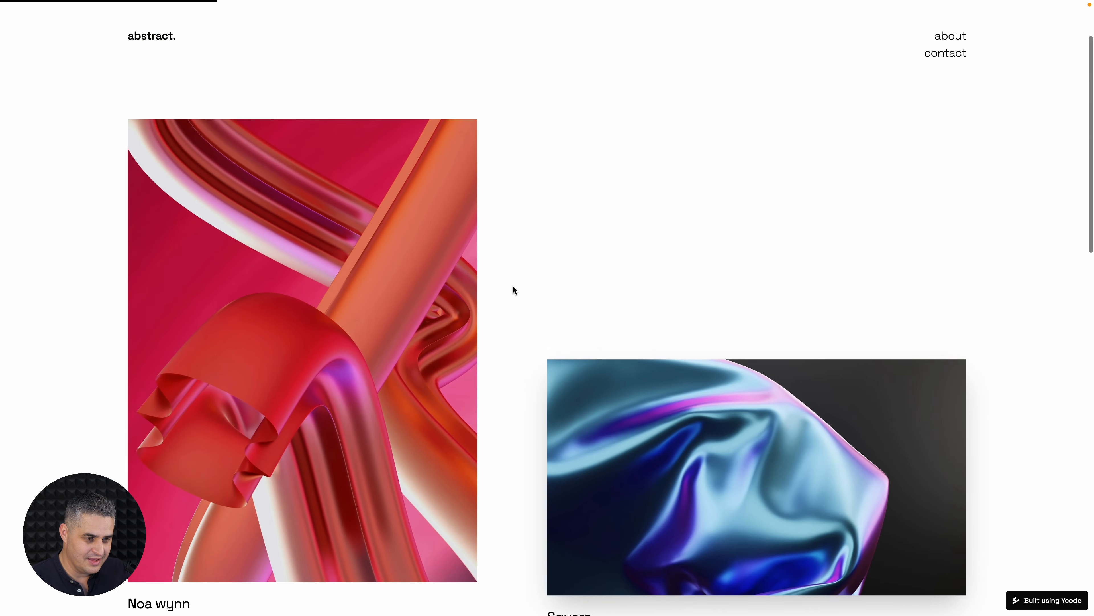